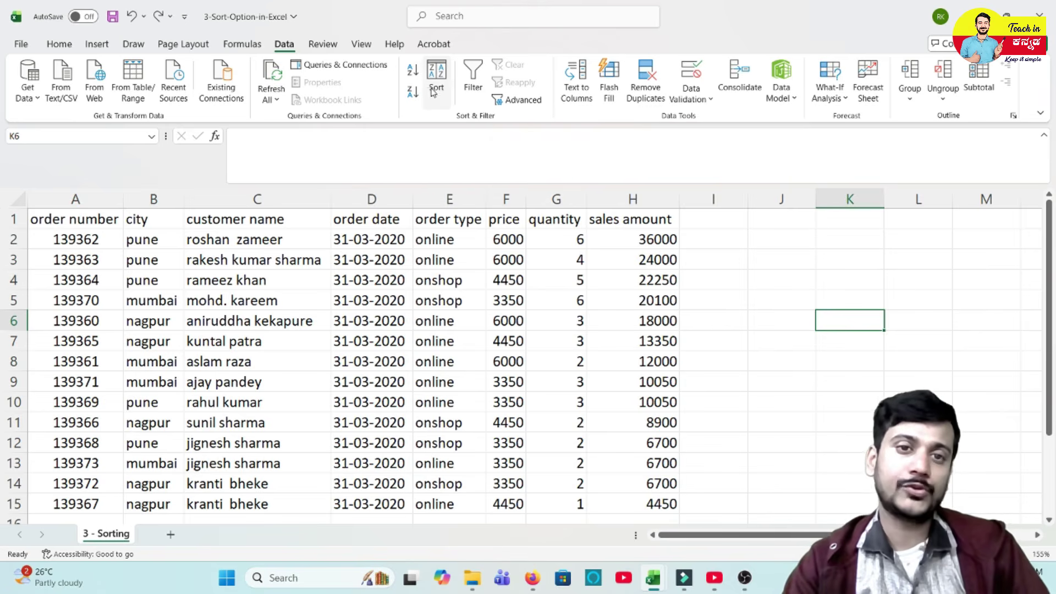
Start a custom sort from the customer name range C1:C15, expanding the selection to the adjacent table data.
left_click(435, 75)
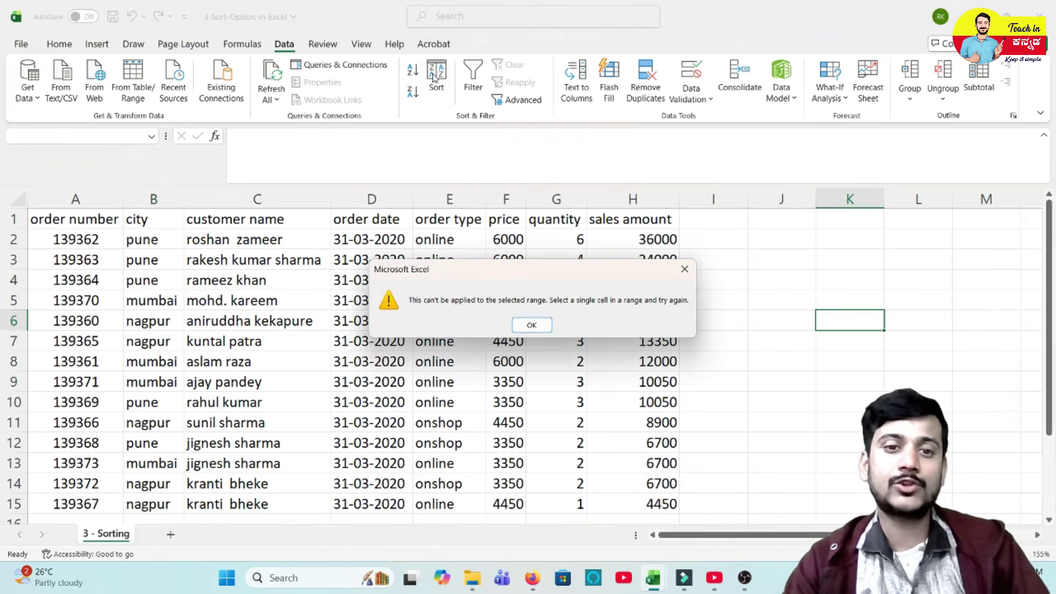
left_click(685, 269)
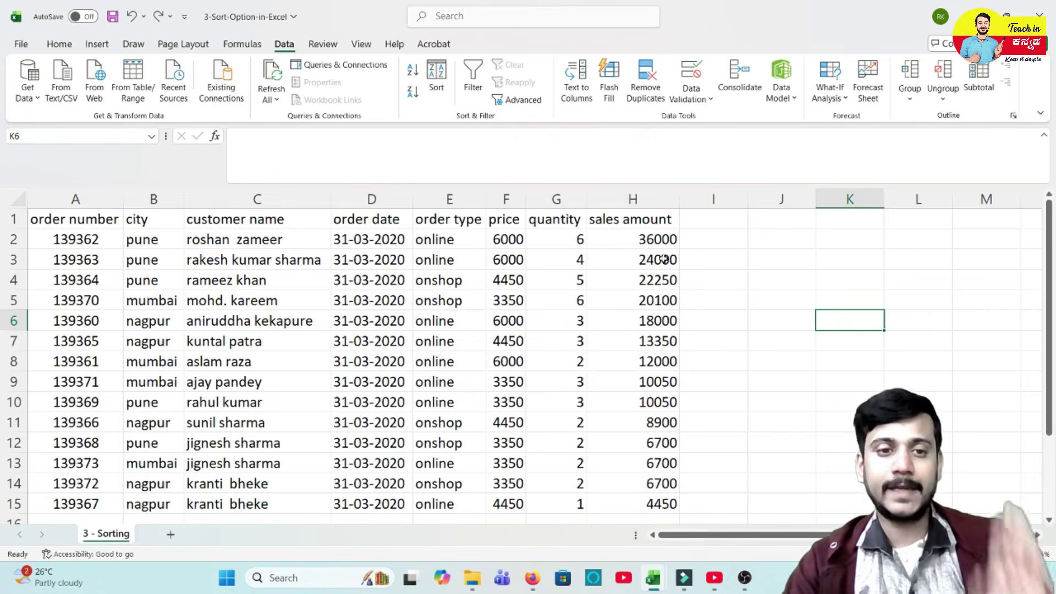
left_click_drag(266, 240, 237, 512)
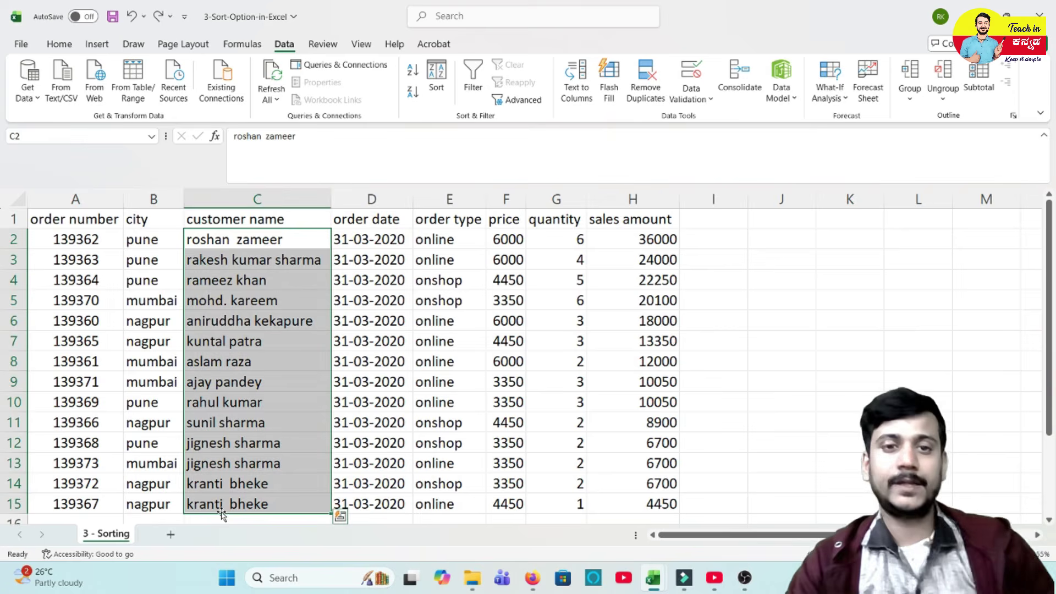
left_click_drag(211, 218, 203, 504)
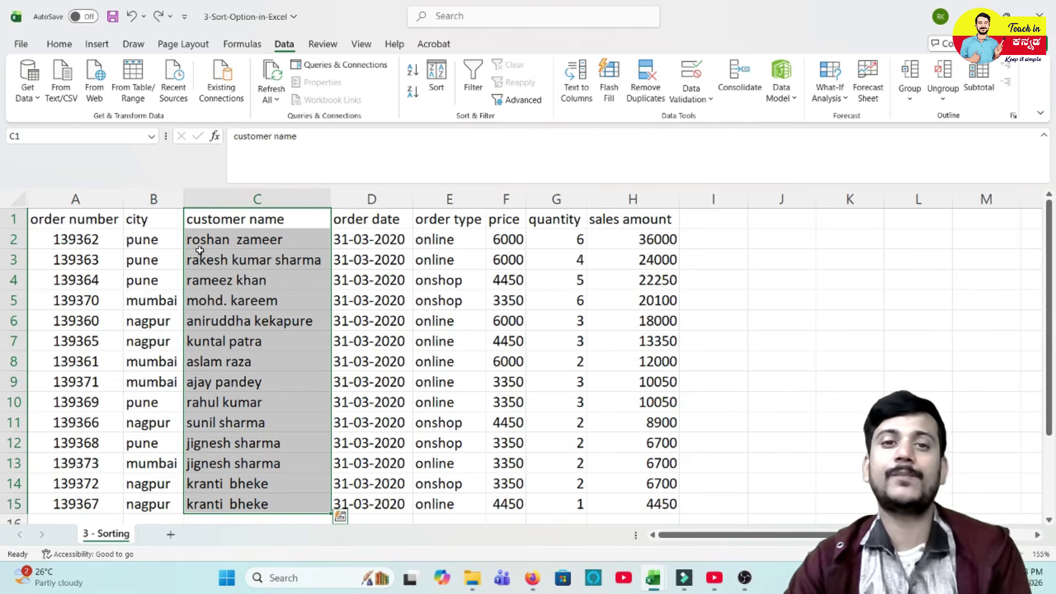
left_click(439, 80)
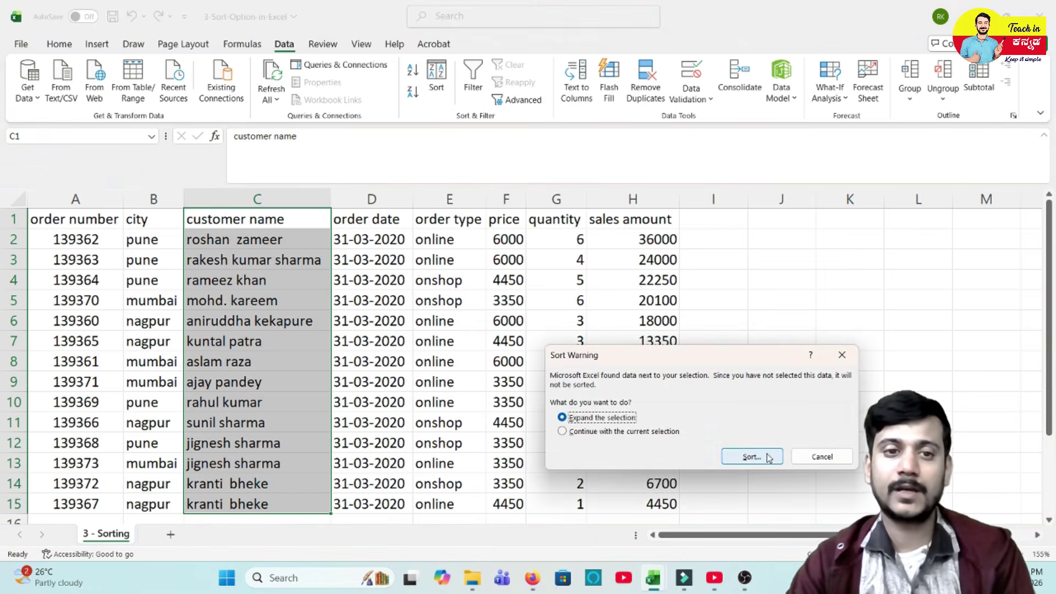
left_click(757, 459)
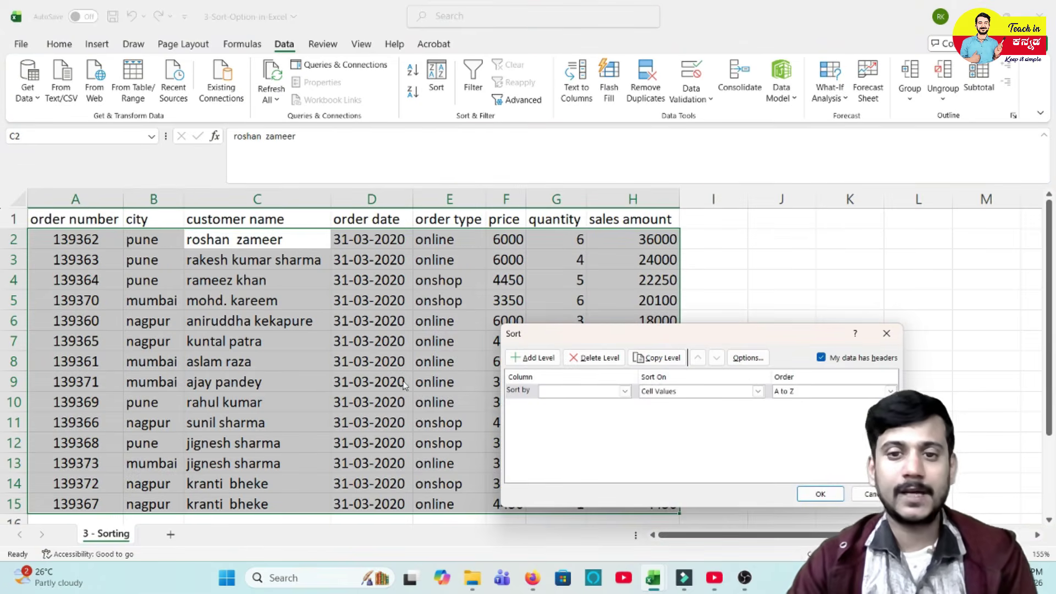
left_click_drag(675, 338, 506, 205)
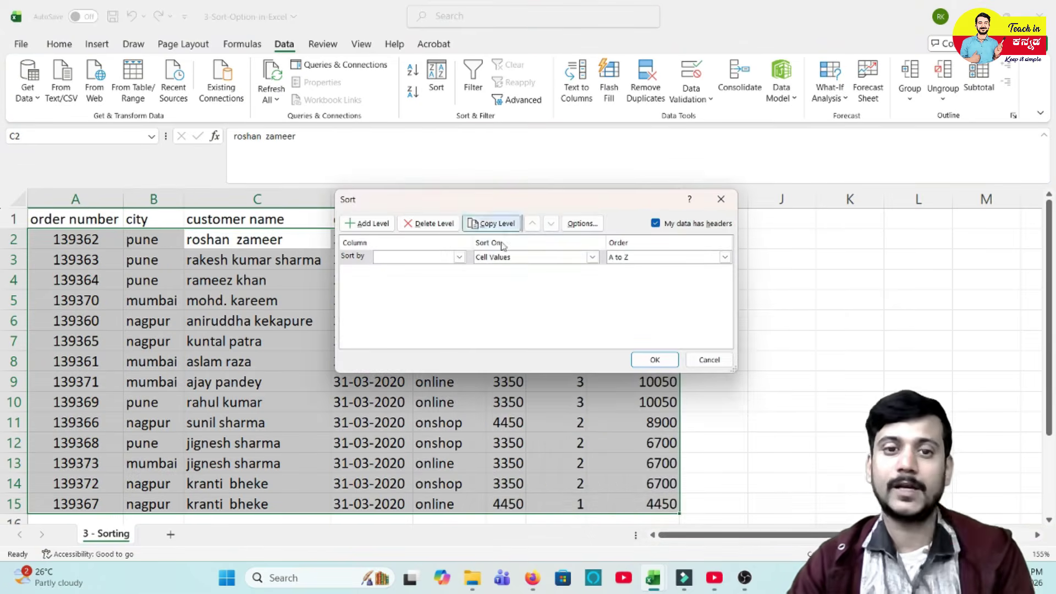
Sort the table by customer name on cell values from A to Z, treating the first row as headers.
left_click(655, 223)
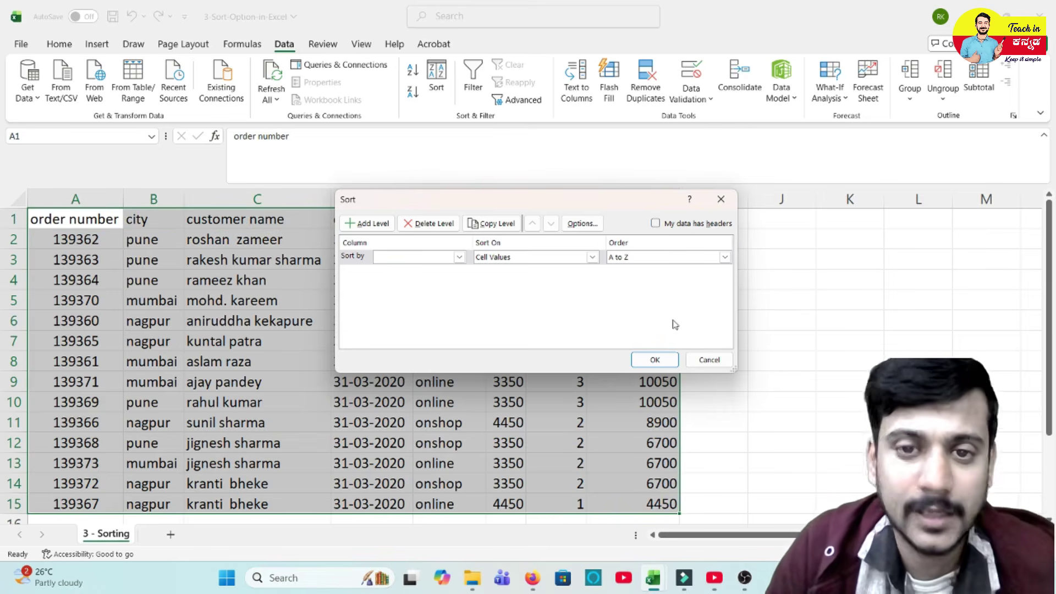
left_click(656, 222)
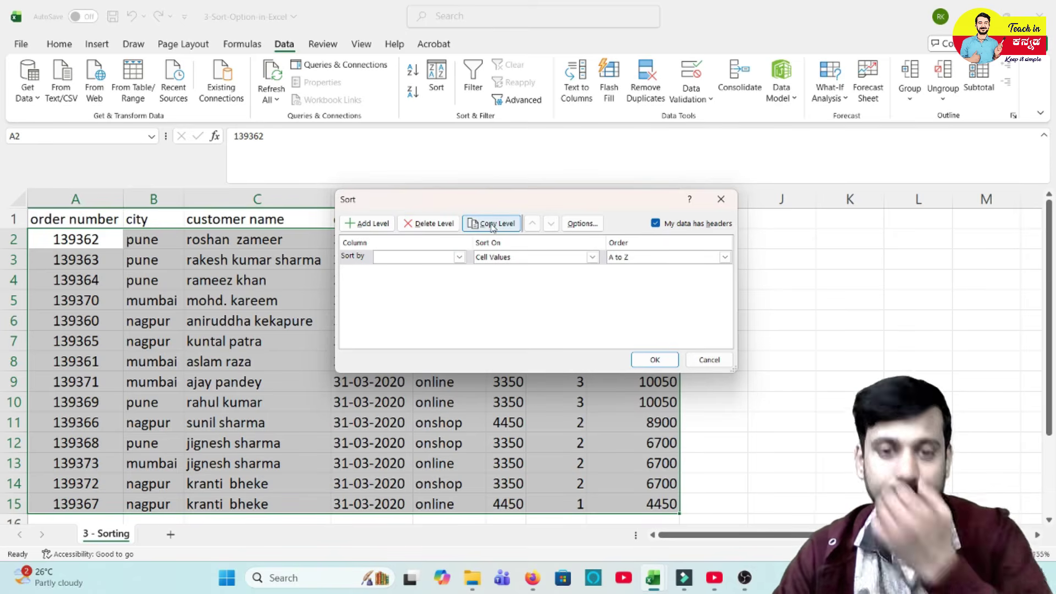
left_click(460, 258)
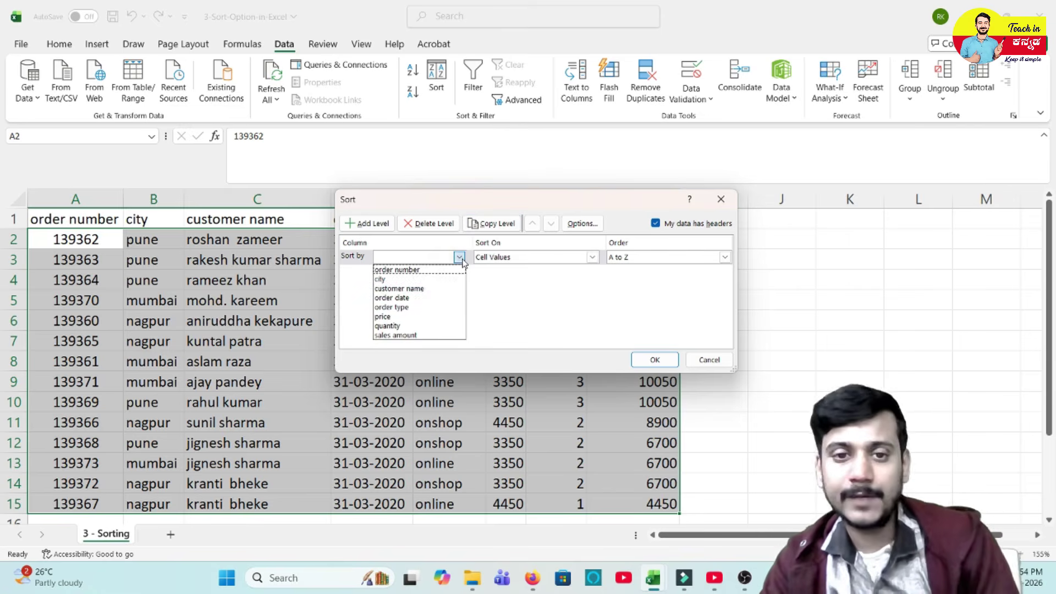
left_click(424, 290)
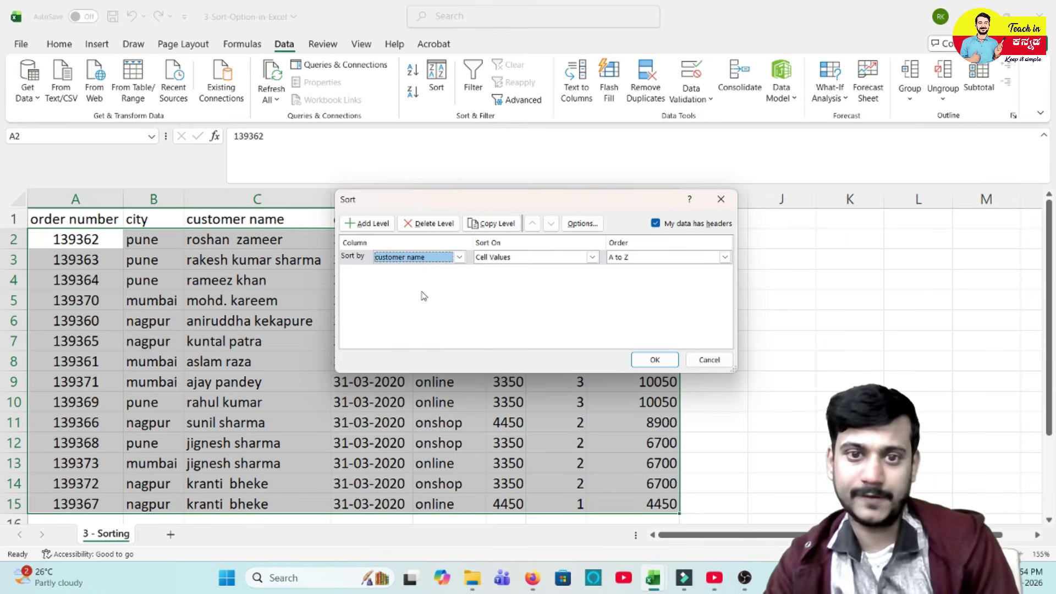
left_click(592, 258)
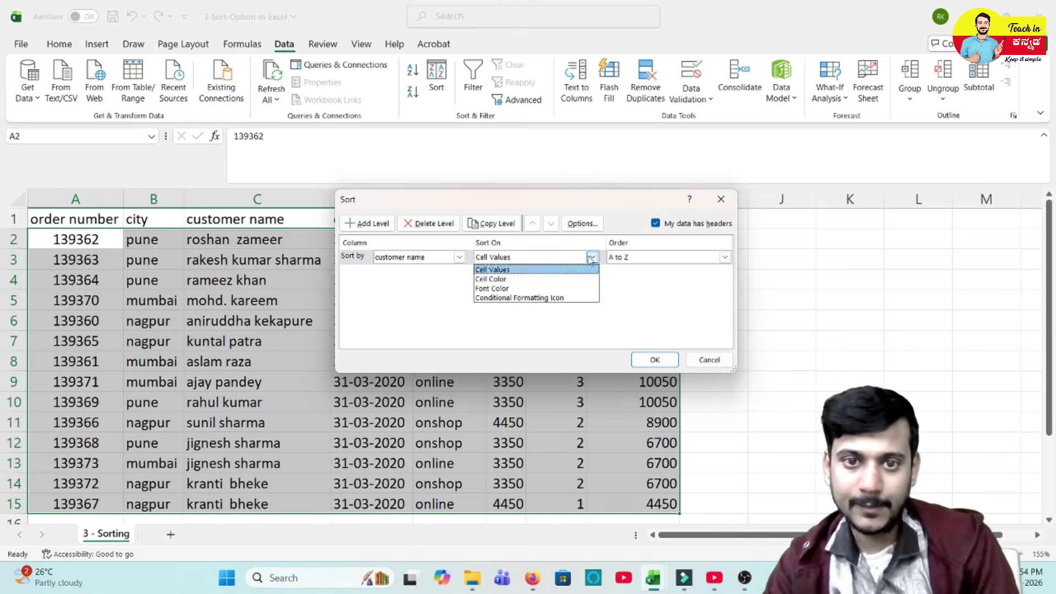
left_click(523, 272)
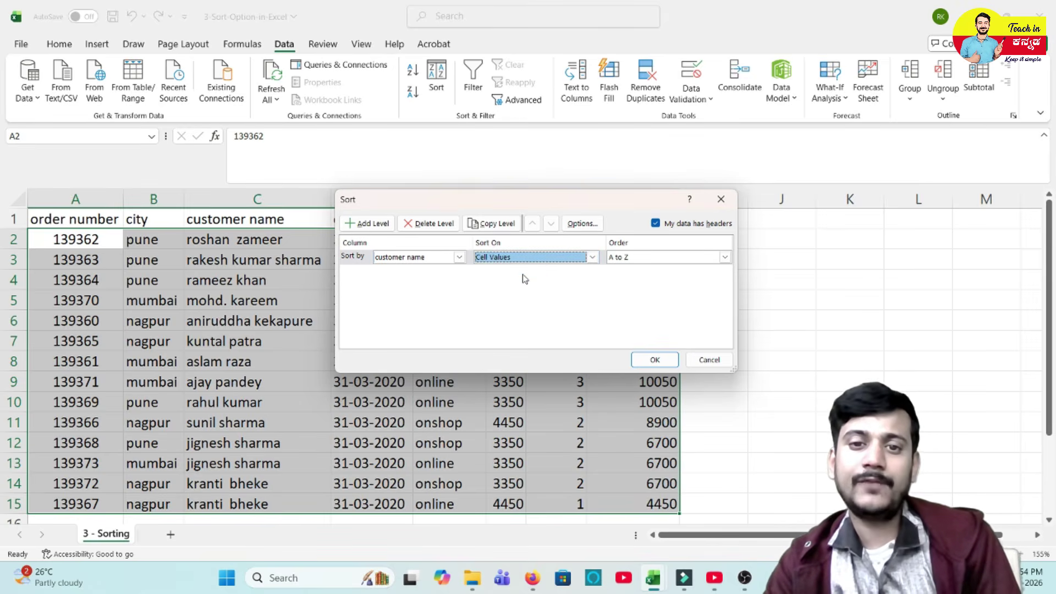
left_click(654, 361)
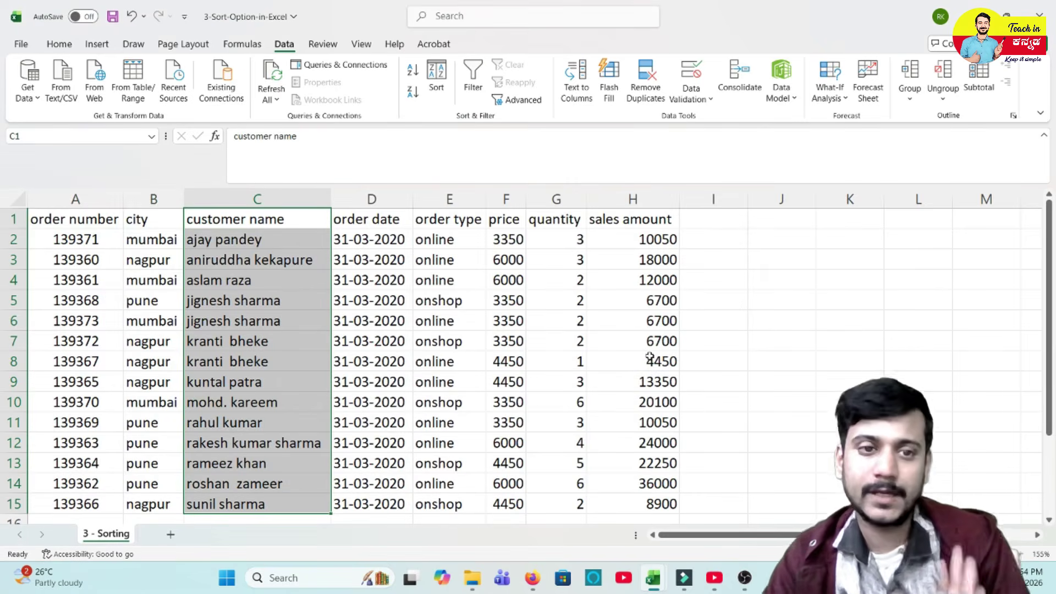
Review the sorted customer names in column C and undo the sort by customer name.
left_click_drag(216, 243, 220, 478)
scroll(220, 478, "up", 1)
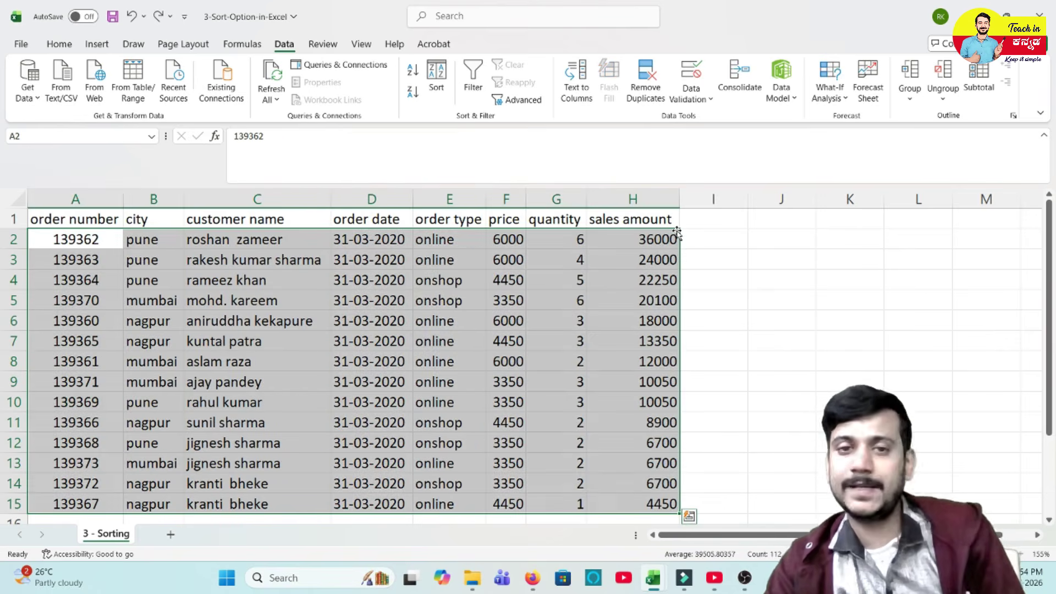
left_click(408, 312)
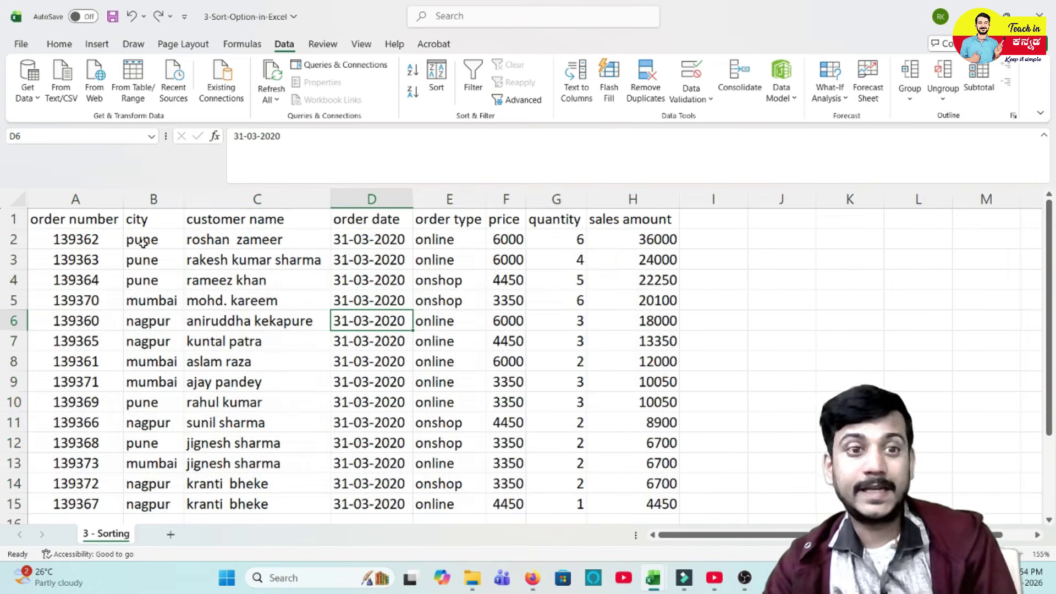
Sort the table by city on cell values from A to Z, and select the Mumbai and Nagpur rows to check the grouping.
left_click(230, 244)
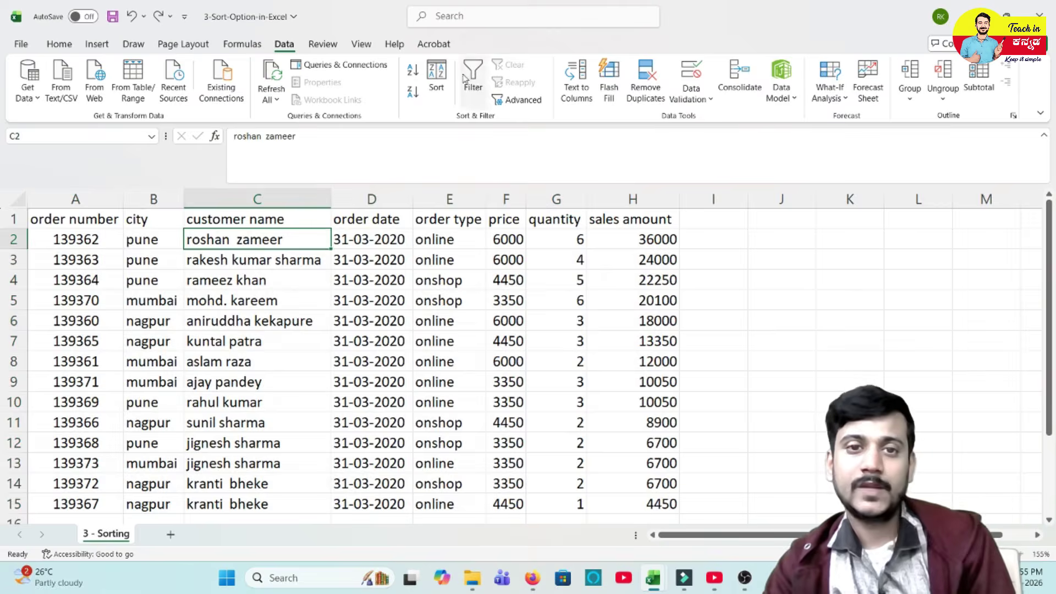
left_click(436, 82)
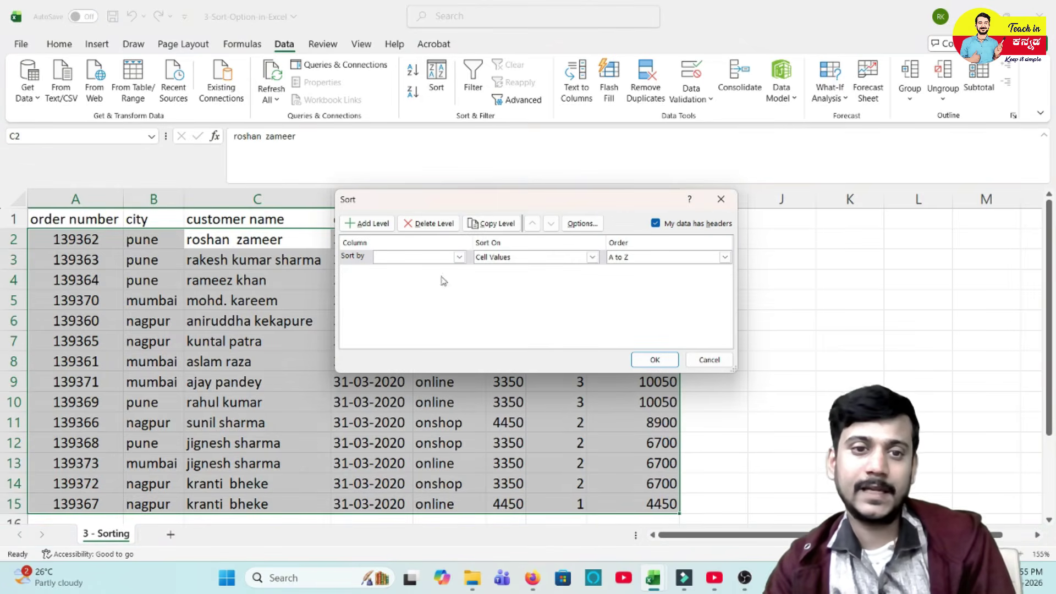
left_click(459, 257)
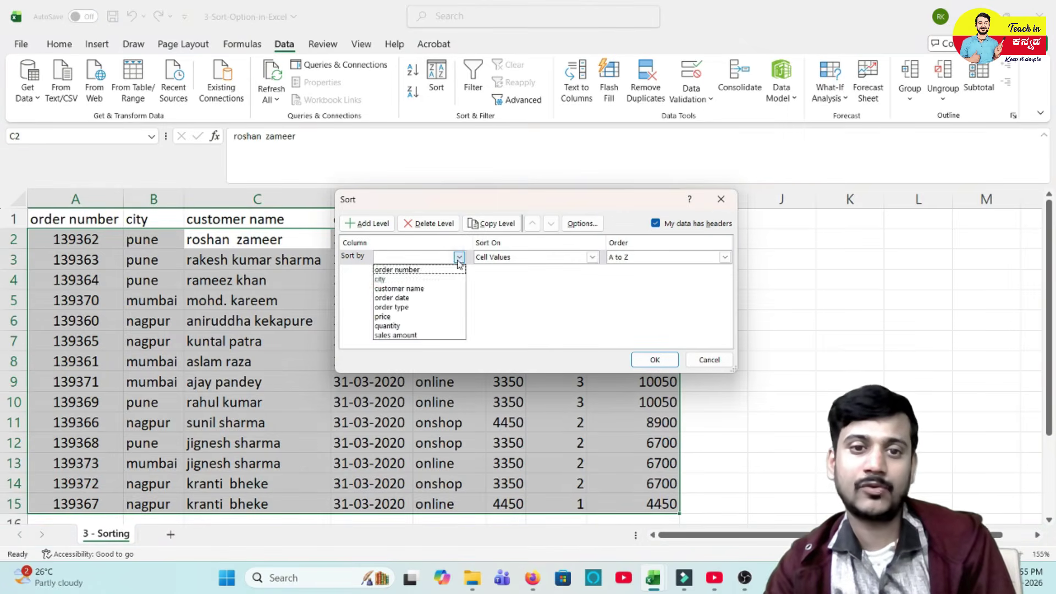
left_click(409, 280)
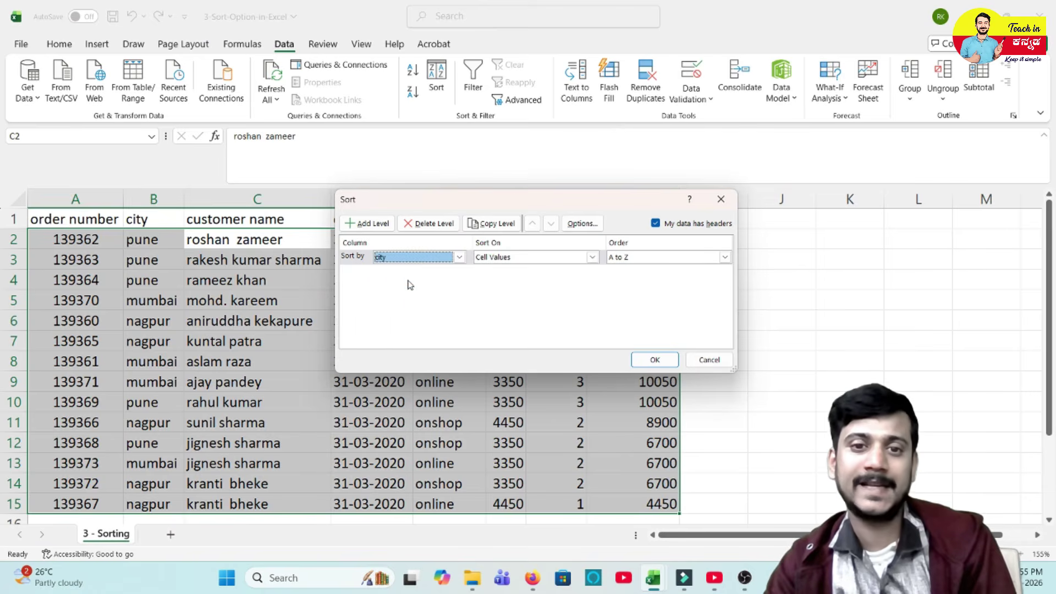
left_click(655, 361)
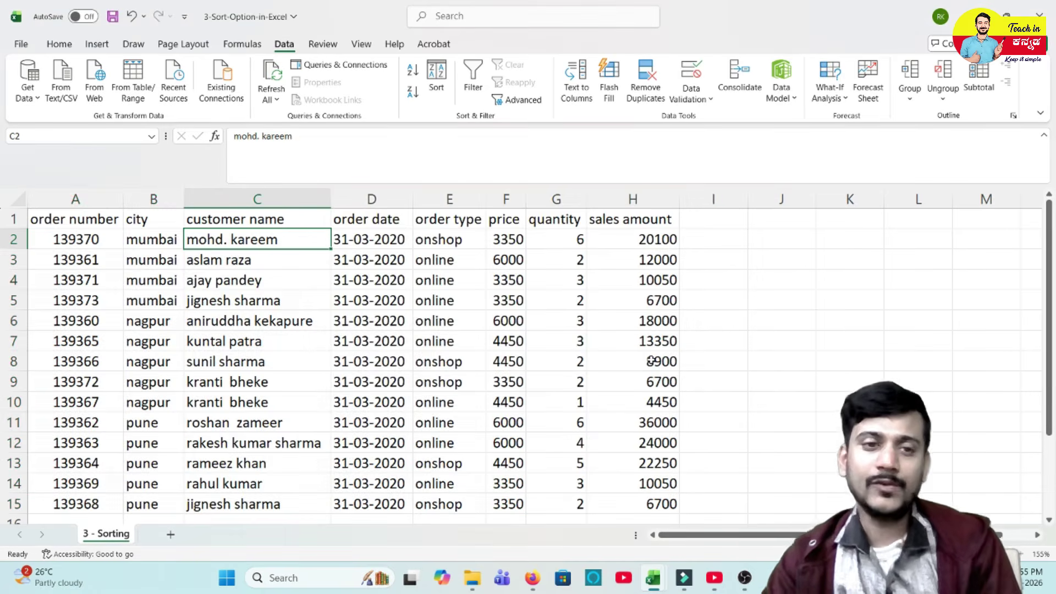
left_click_drag(136, 240, 688, 301)
left_click_drag(155, 323, 643, 406)
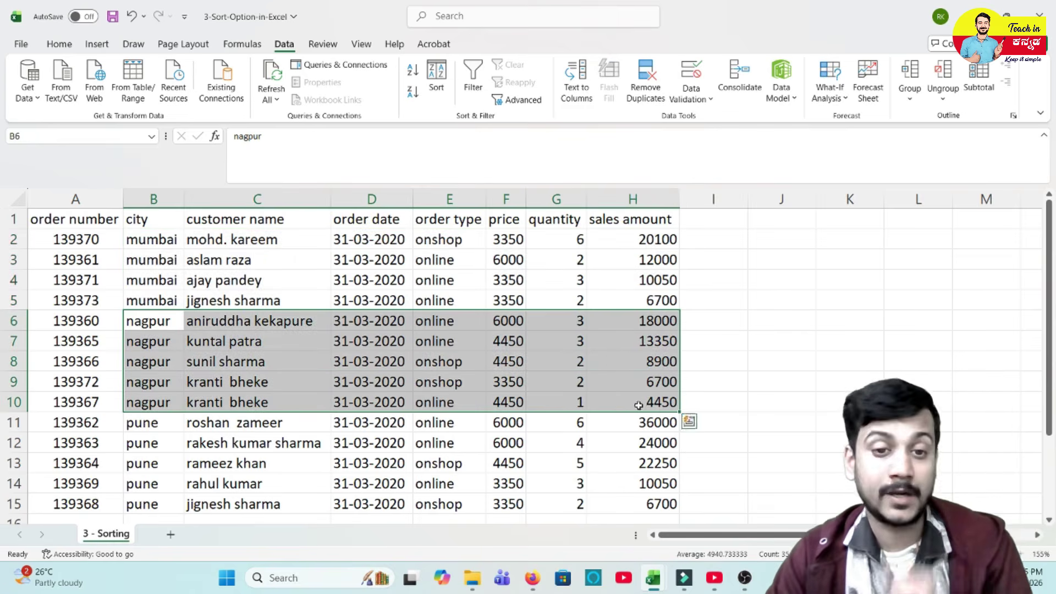
Add customer name as a second sort level below city and sort the whole table A to Z on both levels.
left_click_drag(127, 243, 130, 297)
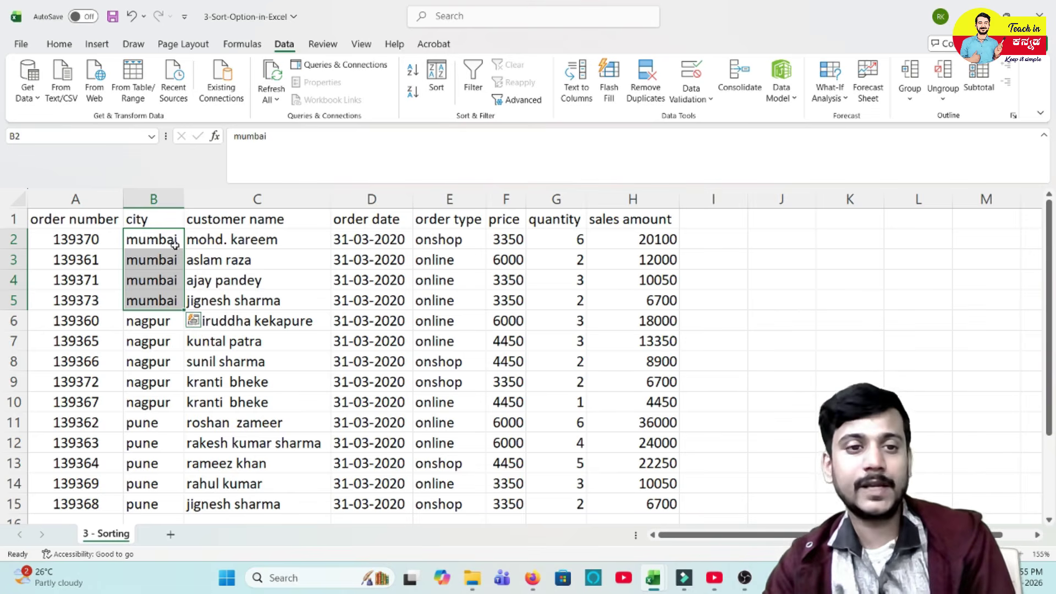
left_click(437, 80)
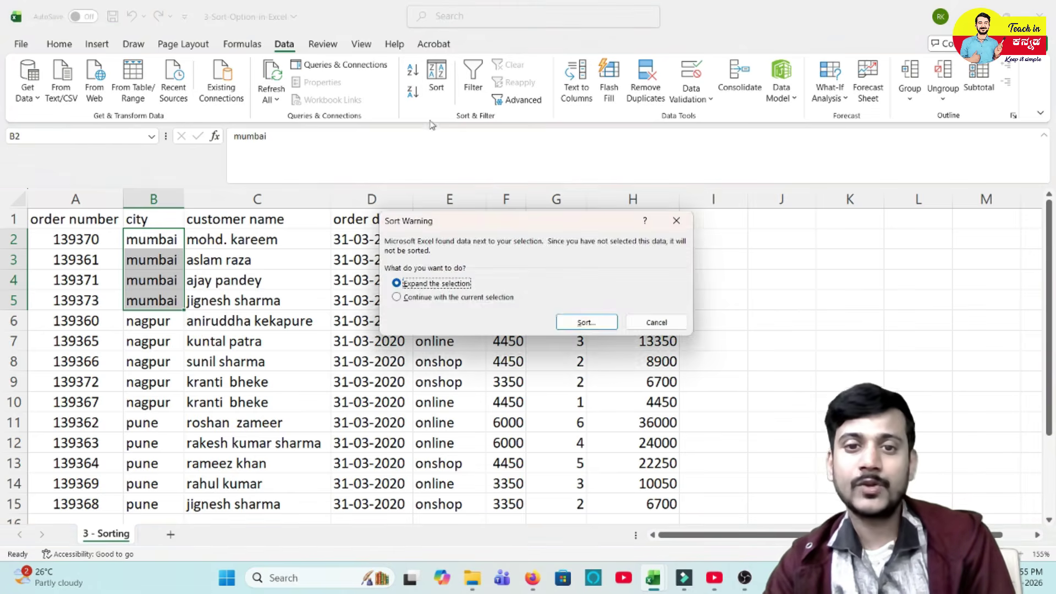
left_click(587, 322)
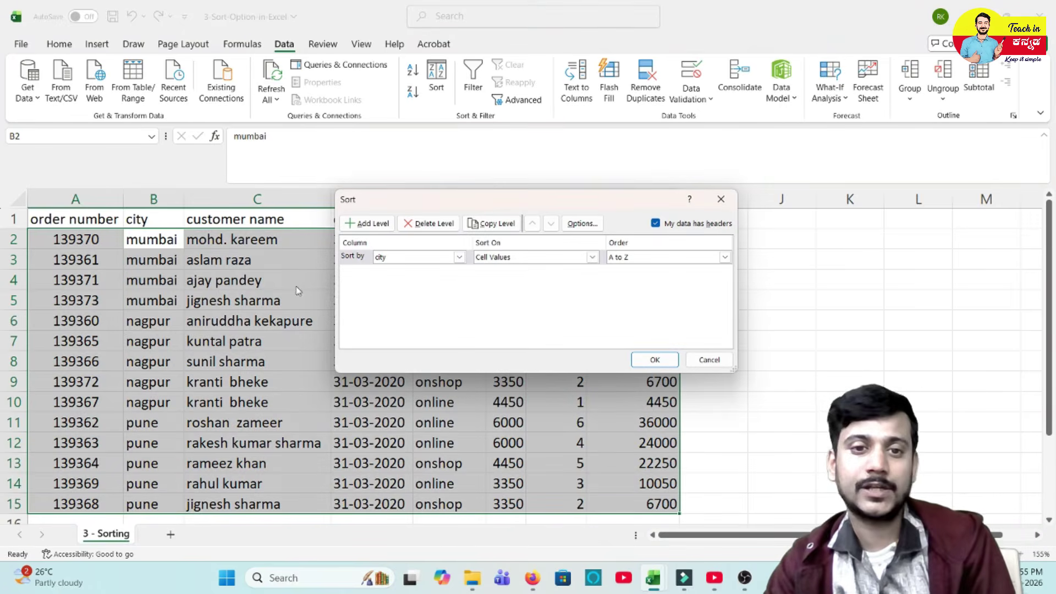
left_click(366, 224)
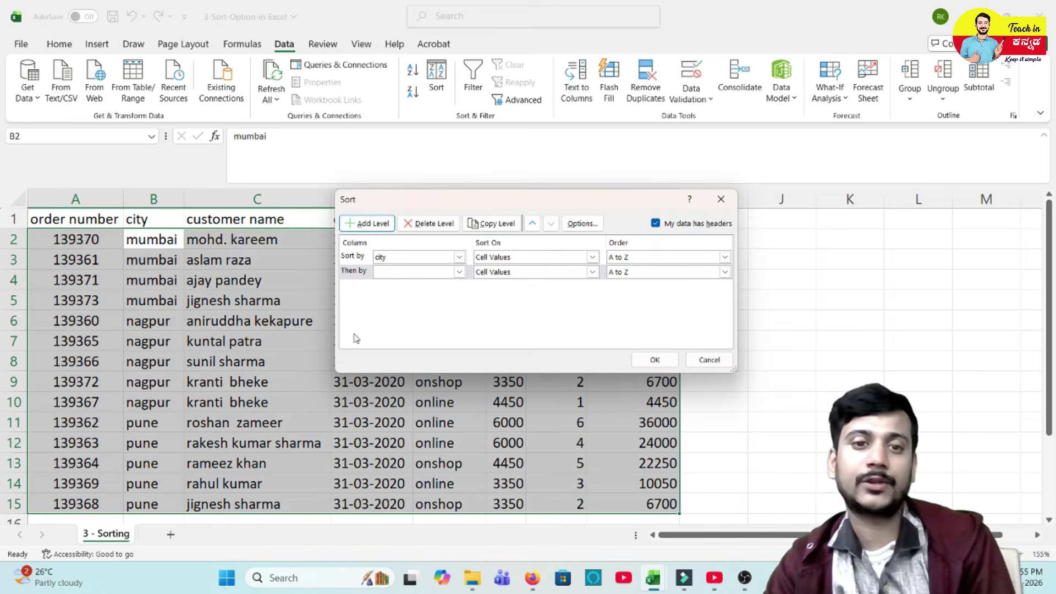
left_click(460, 273)
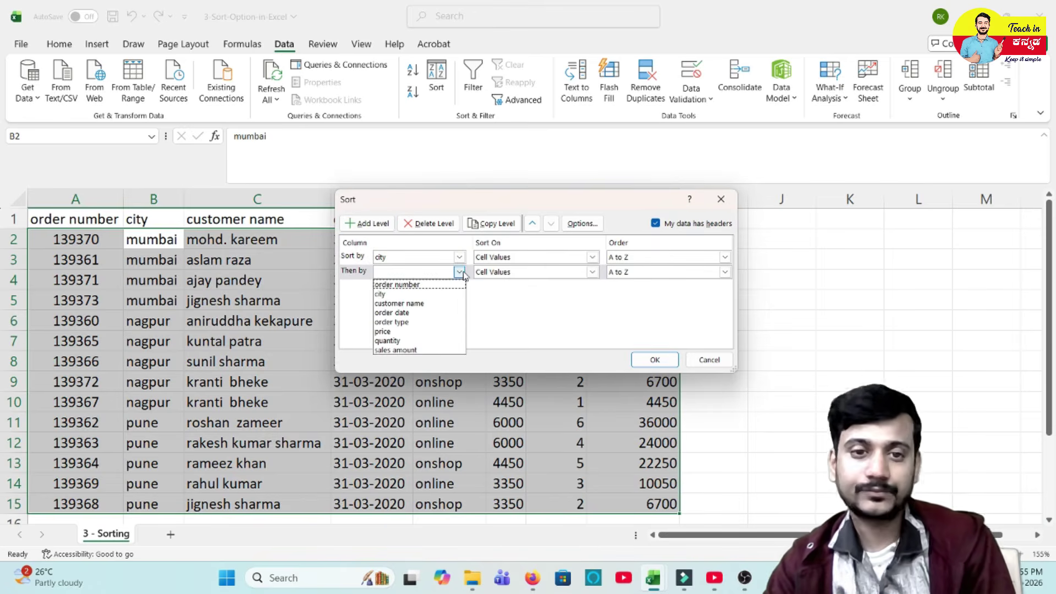
left_click(415, 304)
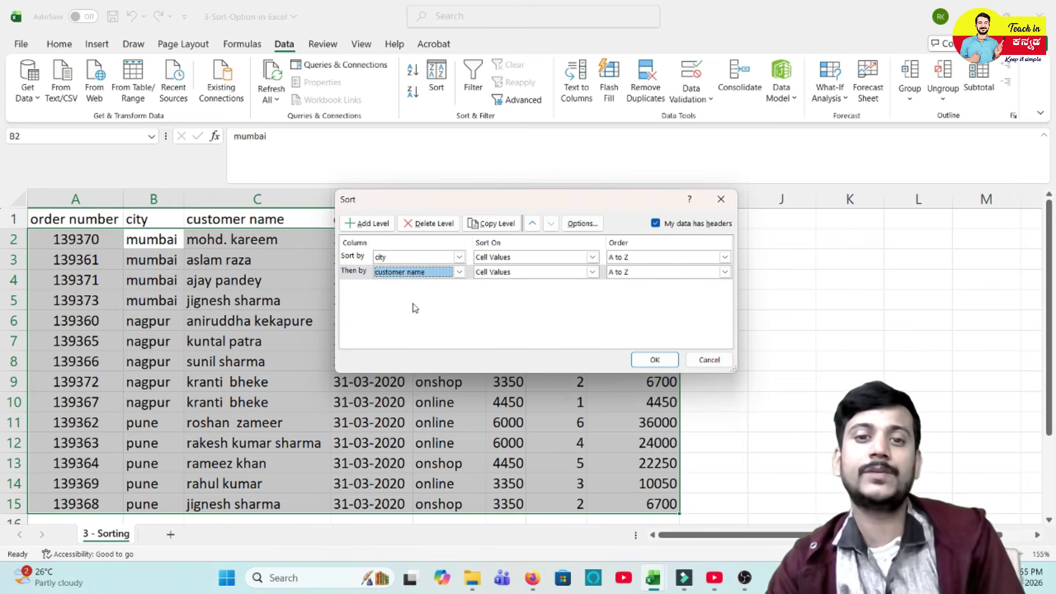
left_click(655, 360)
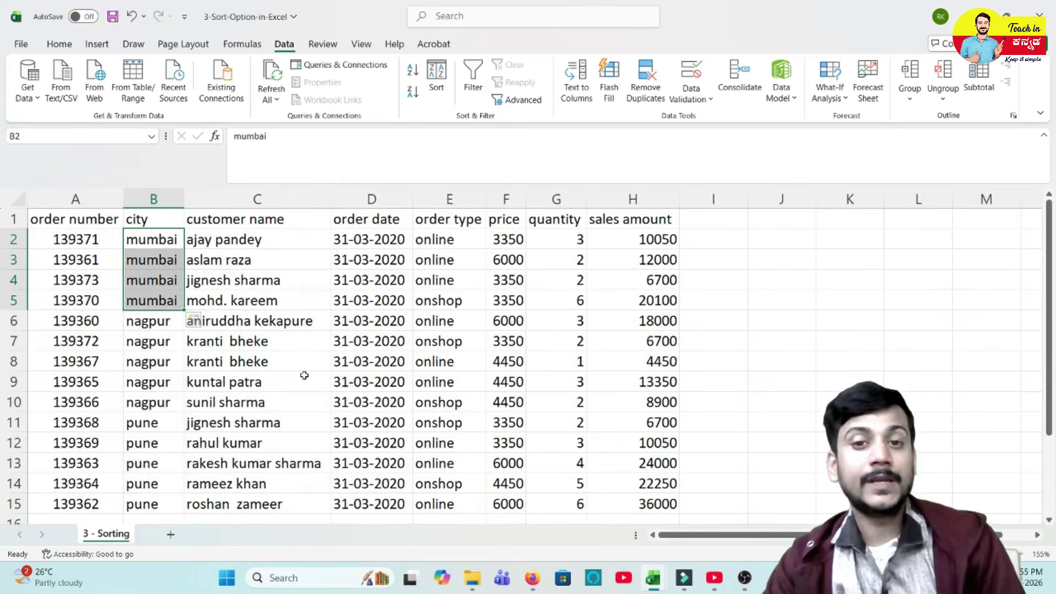
Examine the order of customer names within the Mumbai, Nagpur and Pune groups.
left_click_drag(157, 239, 158, 305)
left_click_drag(228, 239, 218, 298)
left_click_drag(160, 322, 157, 402)
left_click_drag(203, 320, 203, 403)
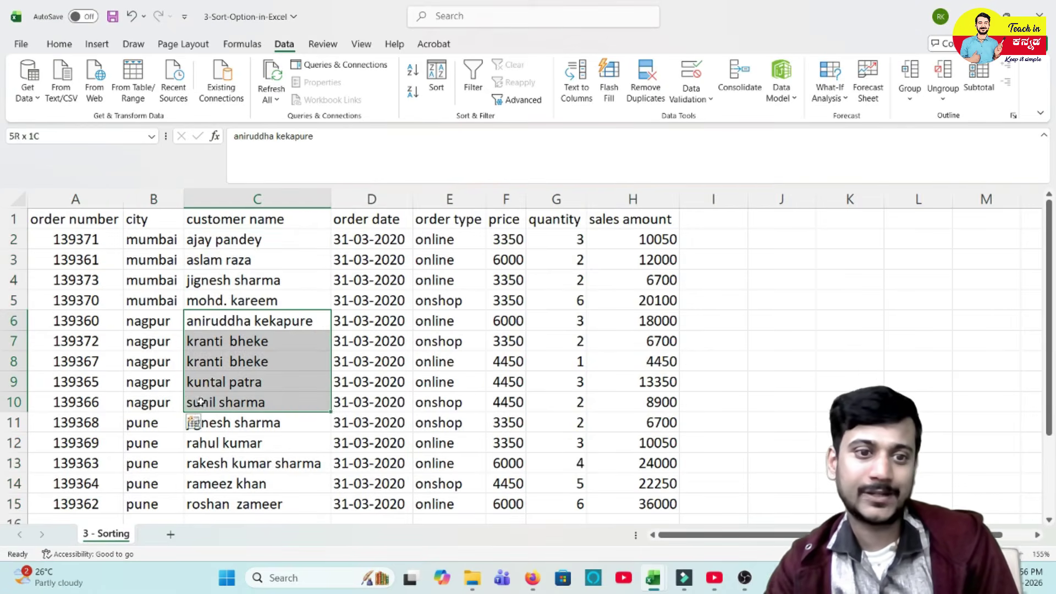
left_click_drag(150, 428, 153, 499)
left_click_drag(222, 427, 220, 498)
scroll(219, 497, "down", 8)
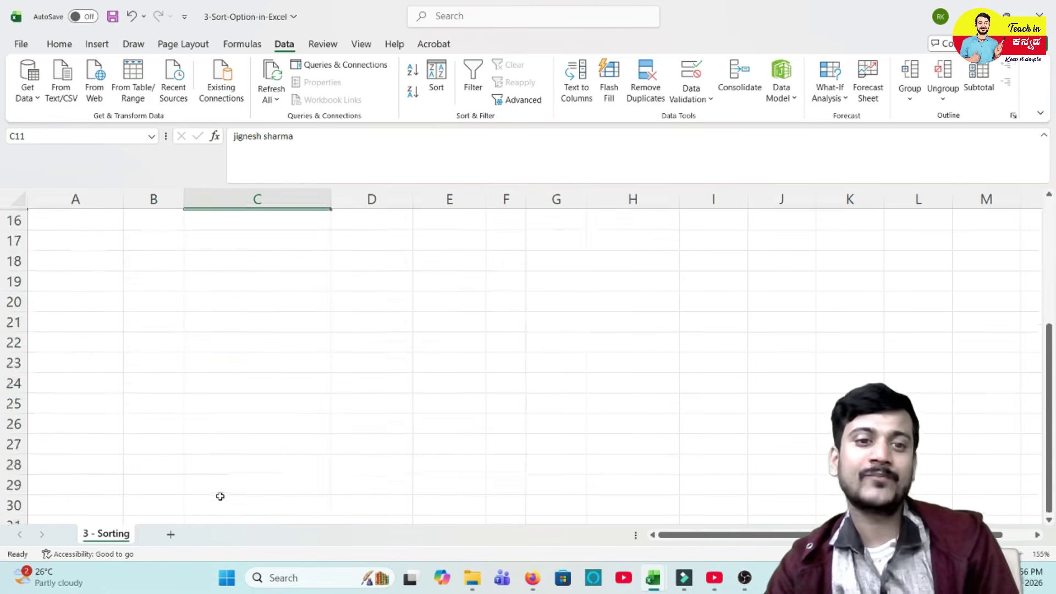
scroll(219, 494, "up", 8)
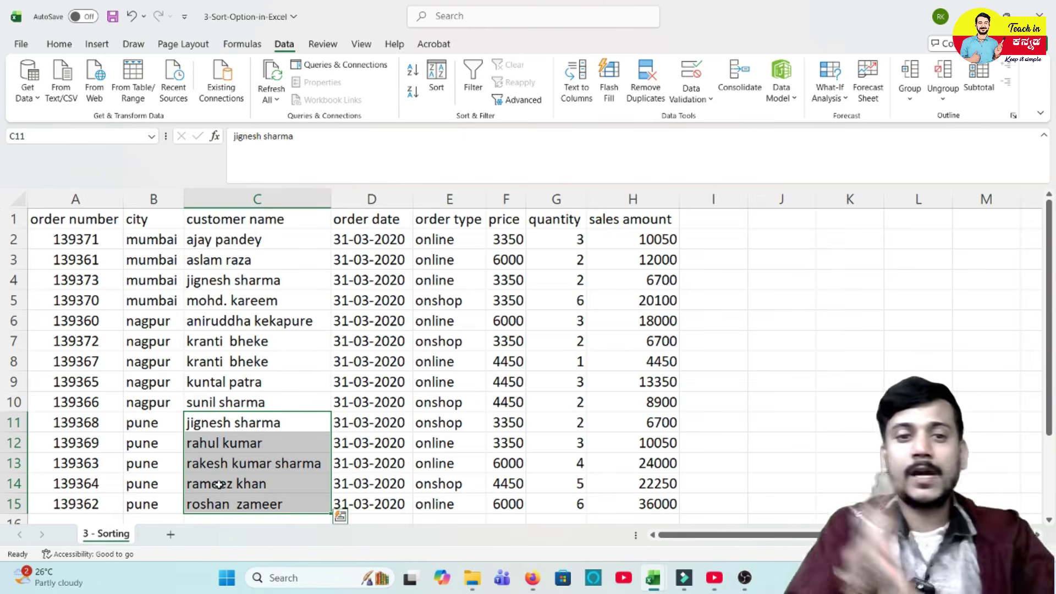
Reapply the existing custom sort levels to the table from cell C2.
left_click(240, 242)
left_click(436, 77)
left_click(655, 360)
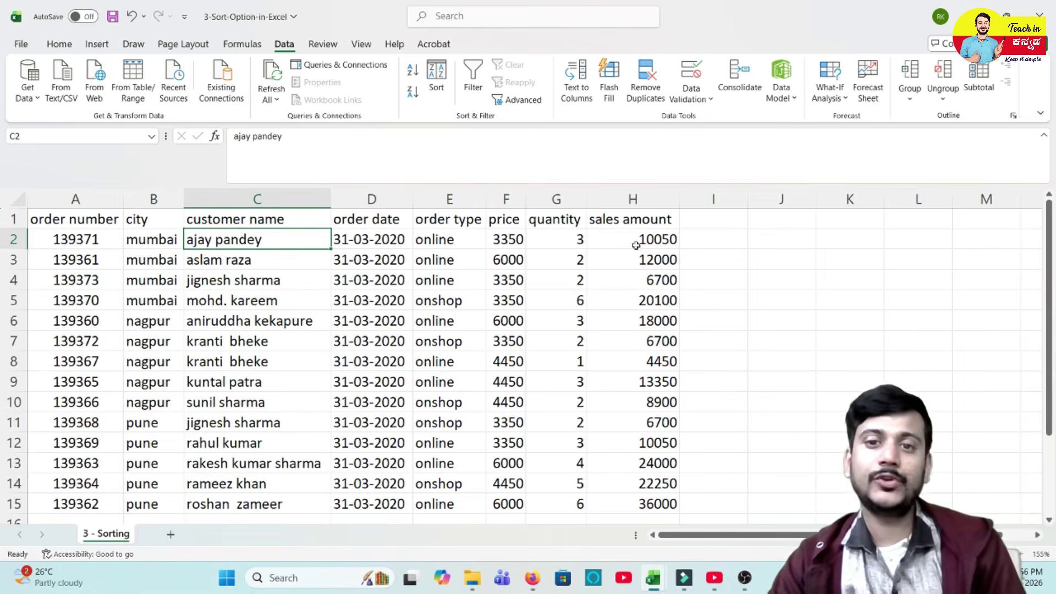
Sort the whole table by sales amount from smallest to largest, expanding the selection from H2:H15.
left_click_drag(641, 241, 649, 502)
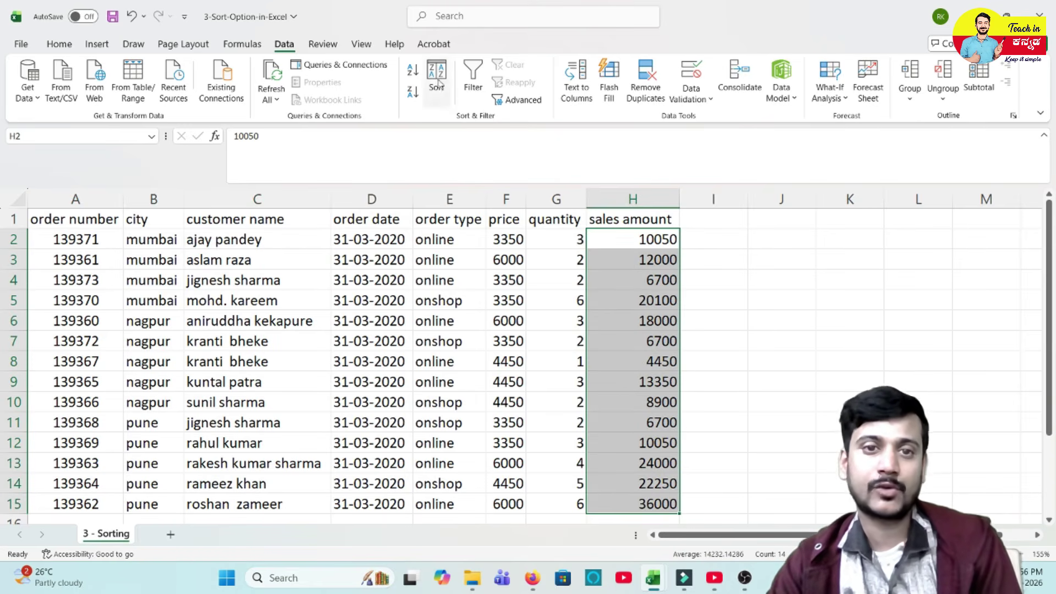
left_click(412, 69)
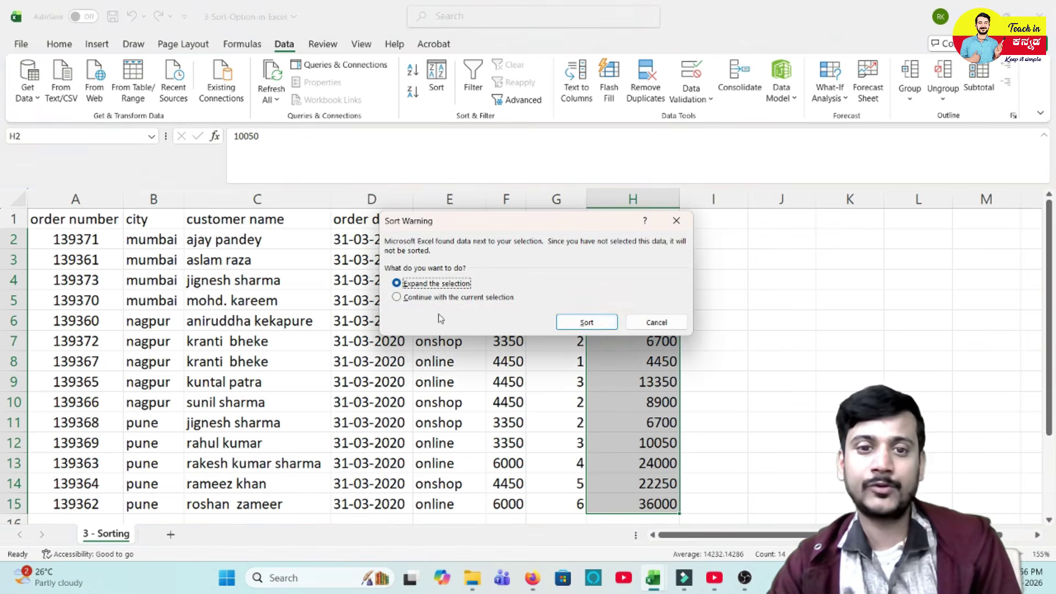
left_click(592, 322)
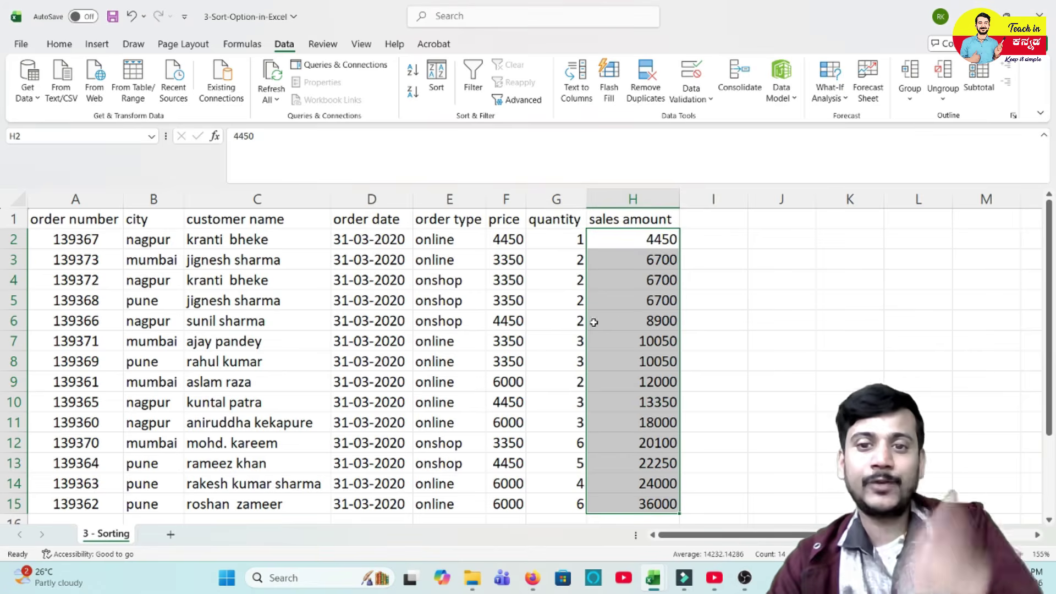
Sort the whole table by sales amount from largest to smallest, expanding the selection, and deselect the column.
left_click_drag(660, 241, 658, 504)
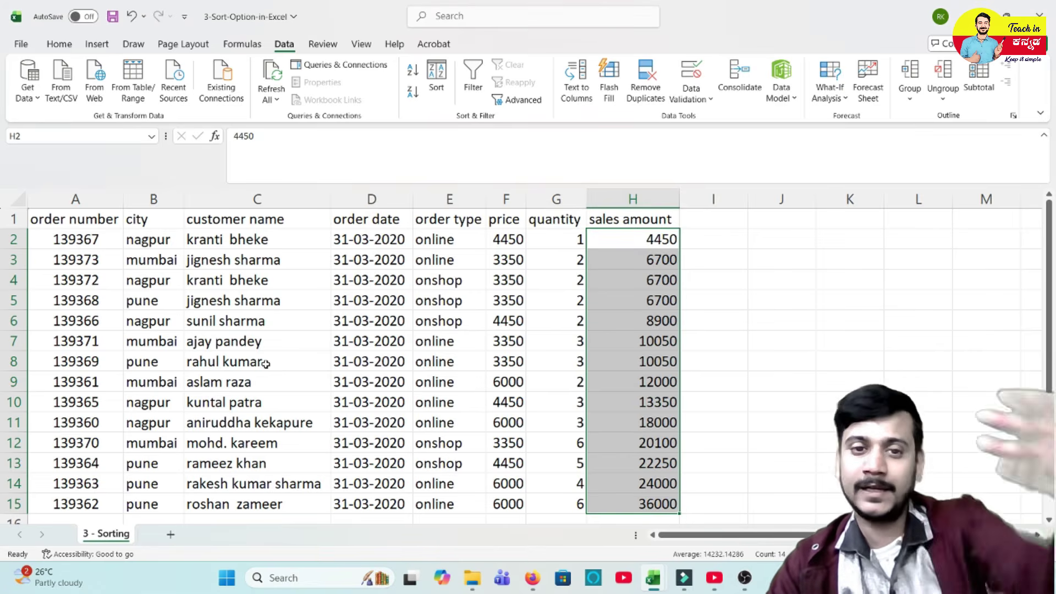
left_click(415, 99)
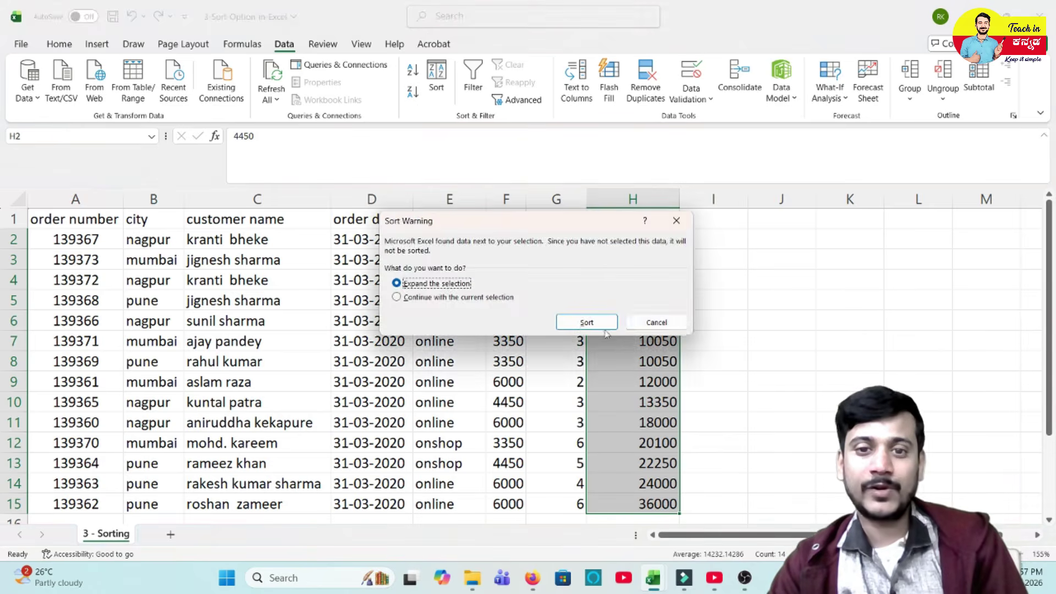
left_click(604, 326)
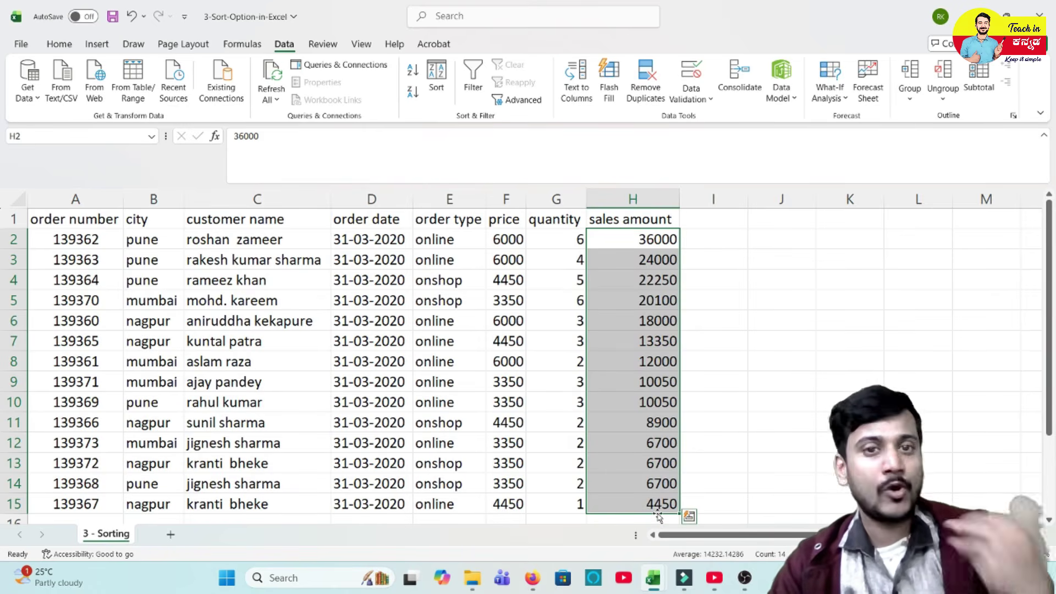
left_click(826, 382)
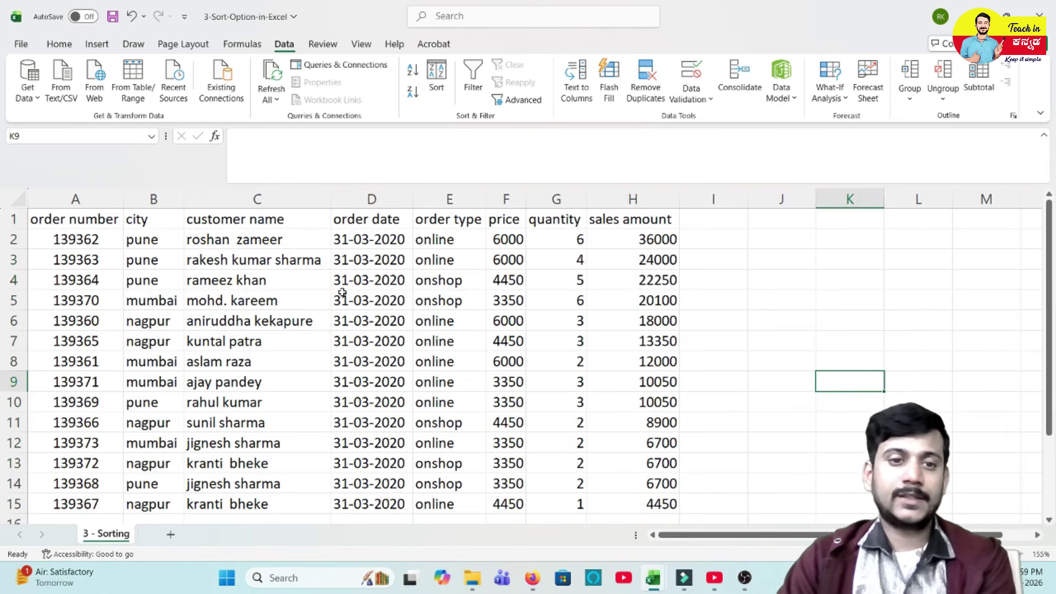
Open a custom sort for the table from cell C3 and set it to sort by city on cell values.
left_click(234, 260)
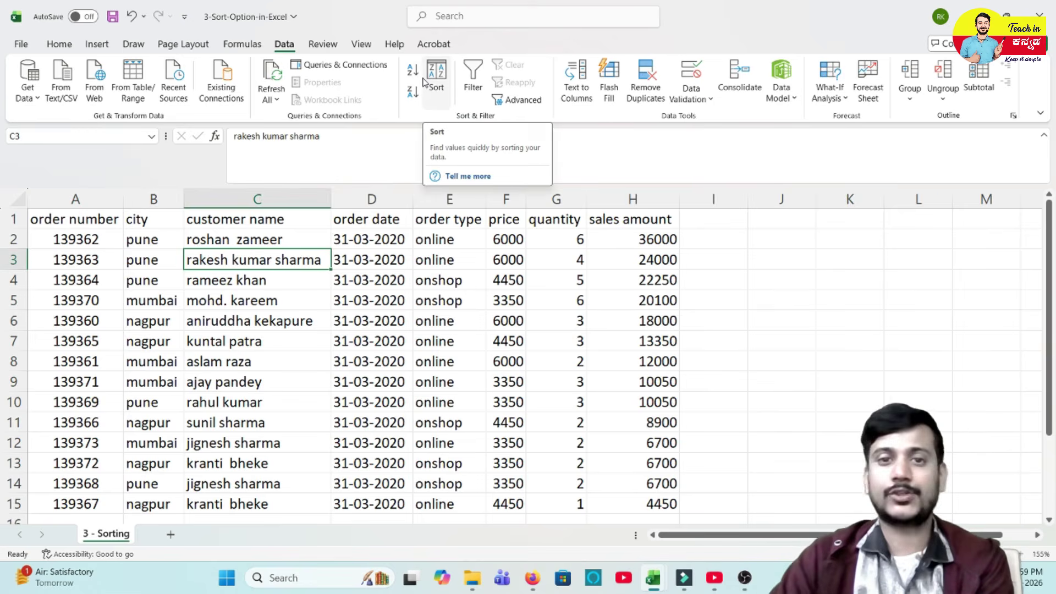
left_click(435, 80)
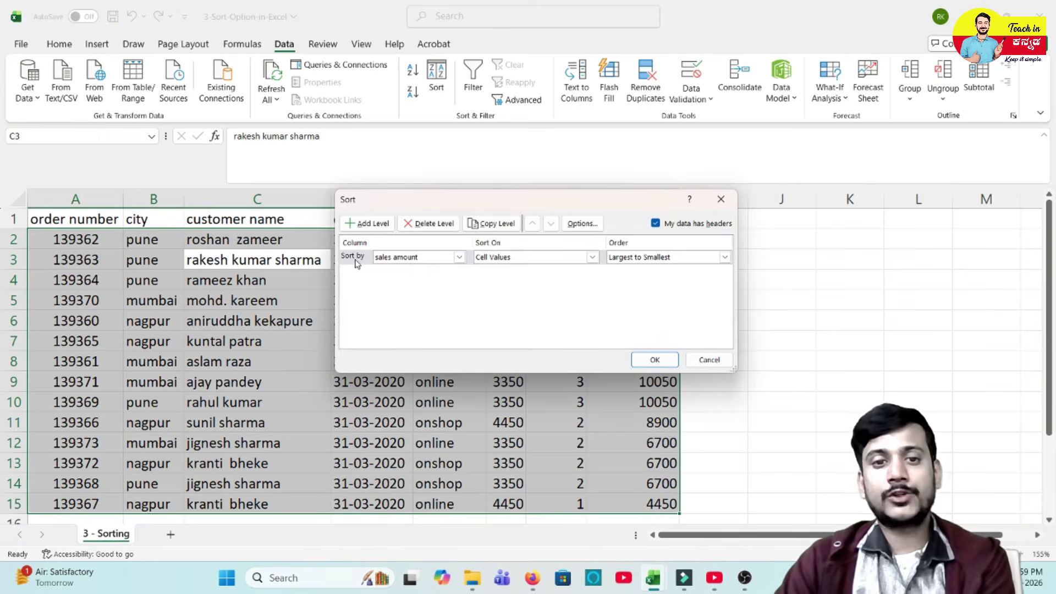
left_click(458, 257)
left_click(394, 280)
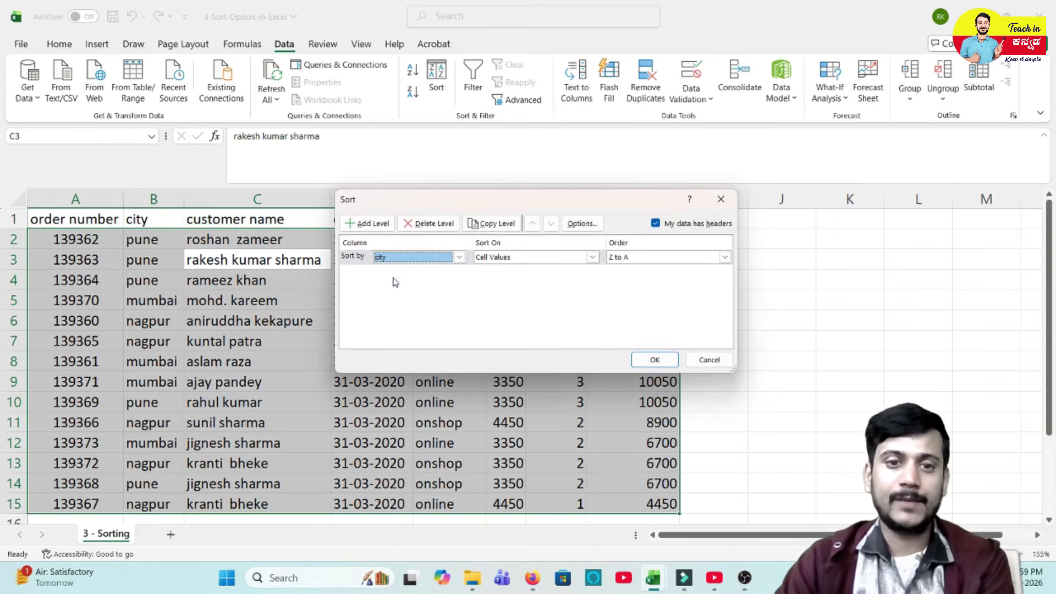
left_click(592, 257)
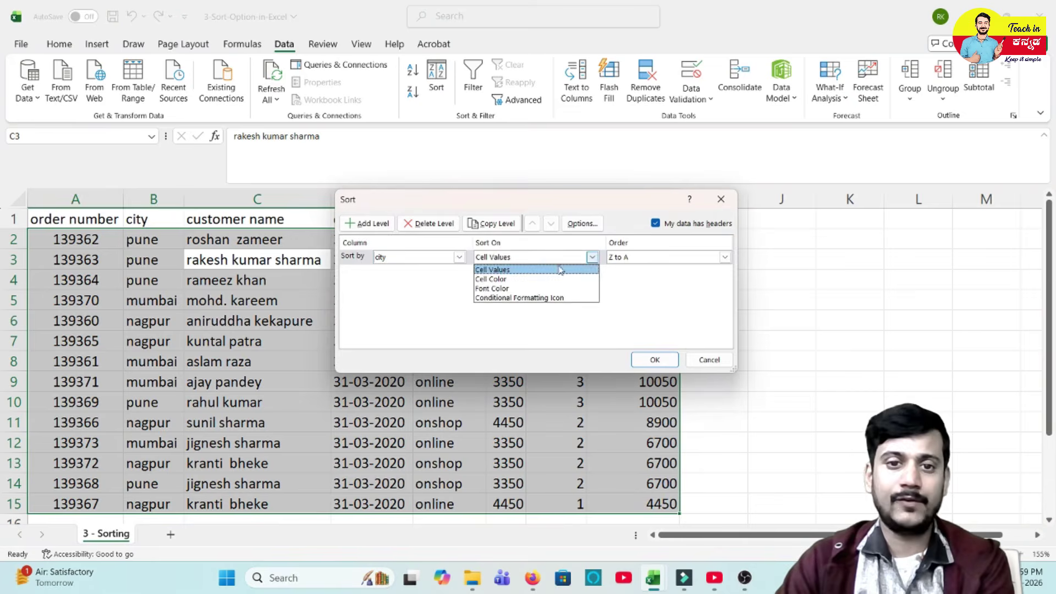
left_click(542, 270)
left_click(593, 257)
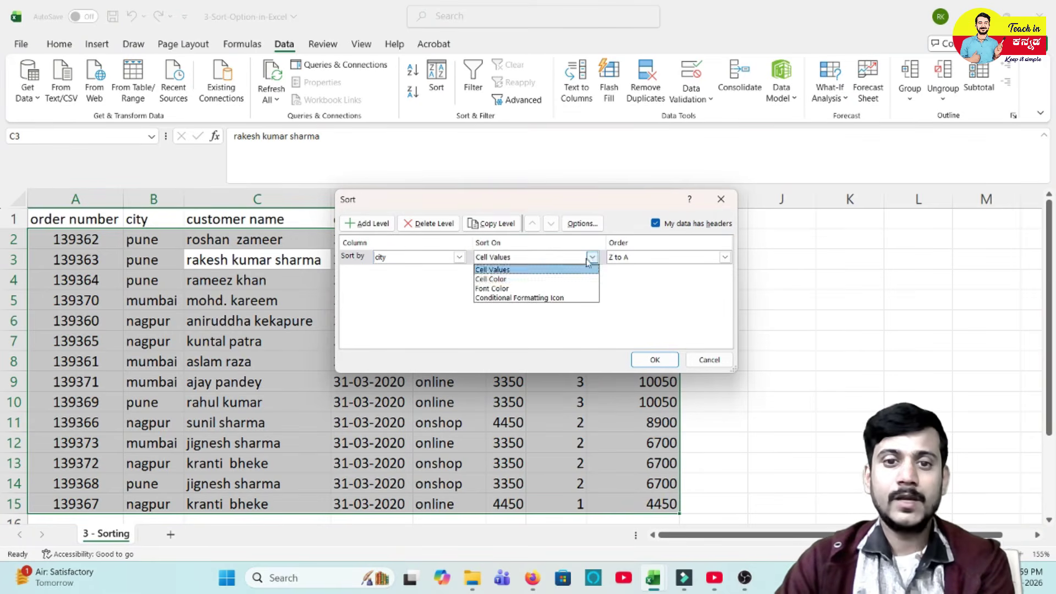
left_click(593, 257)
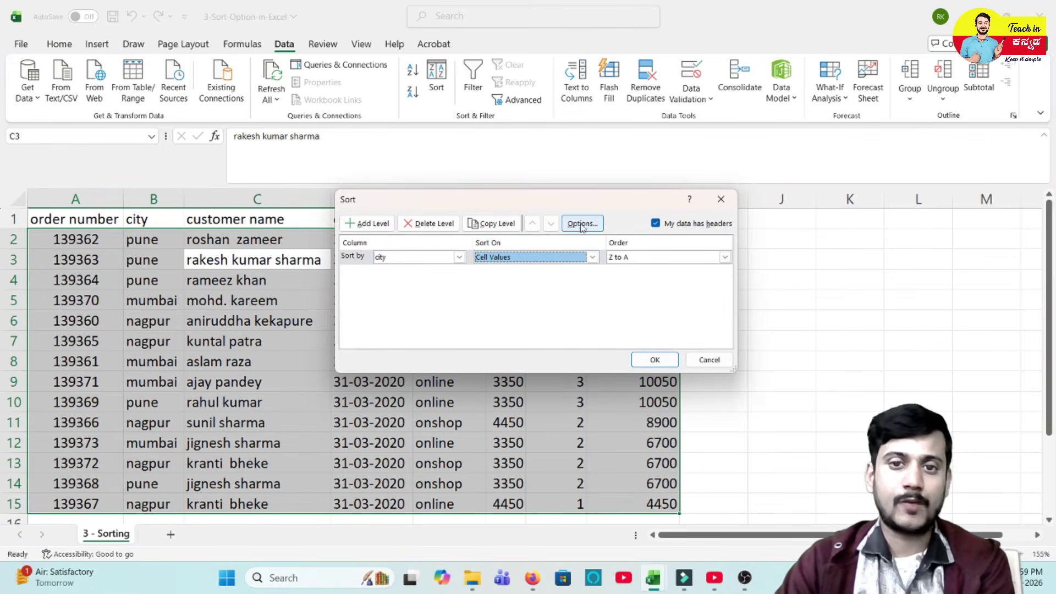
Change the sort orientation to left to right in the sort options.
left_click(587, 225)
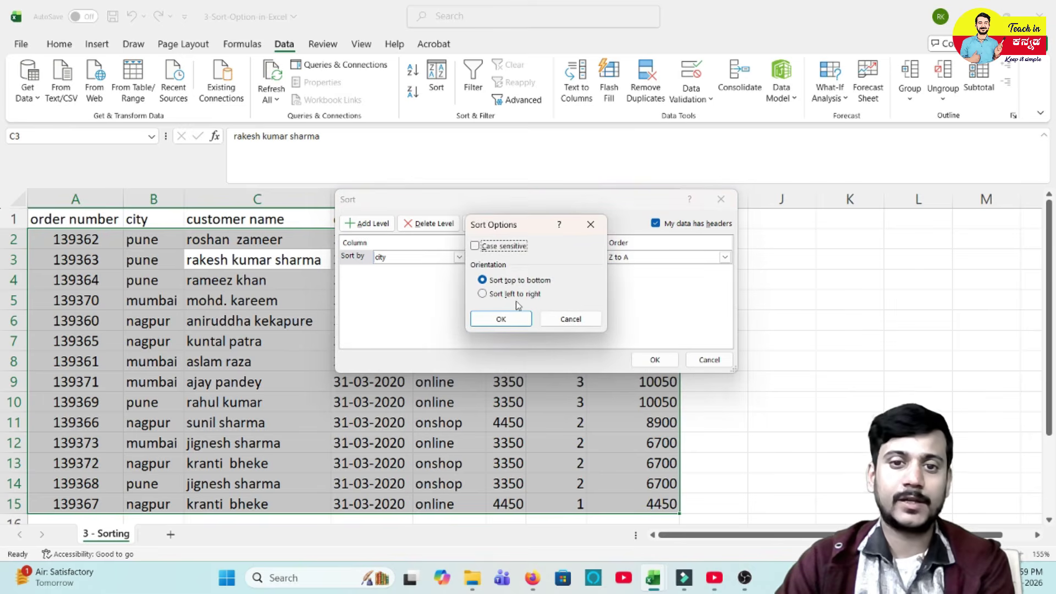
left_click(483, 294)
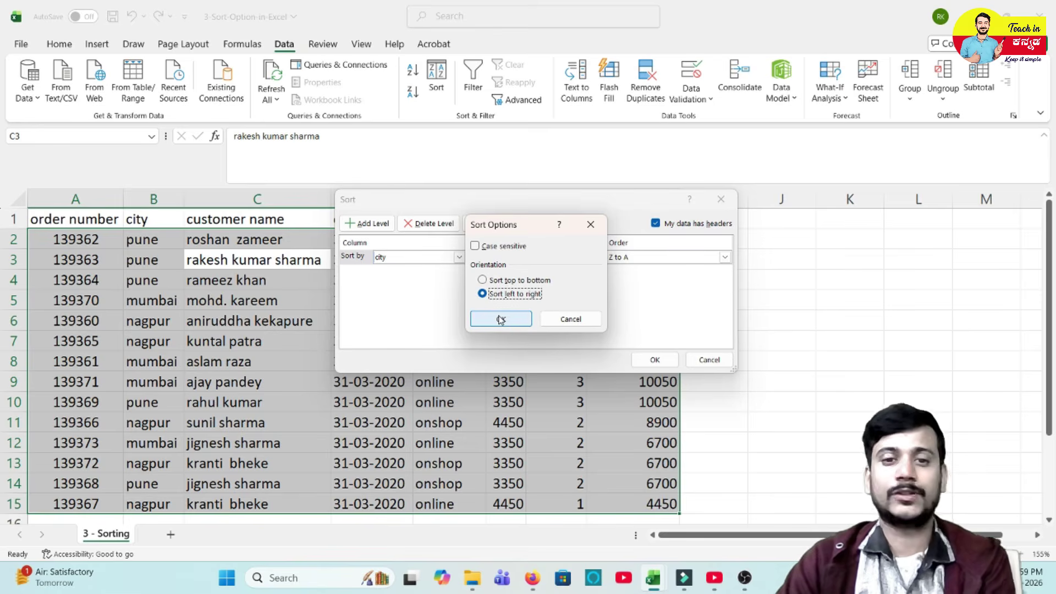
left_click(501, 321)
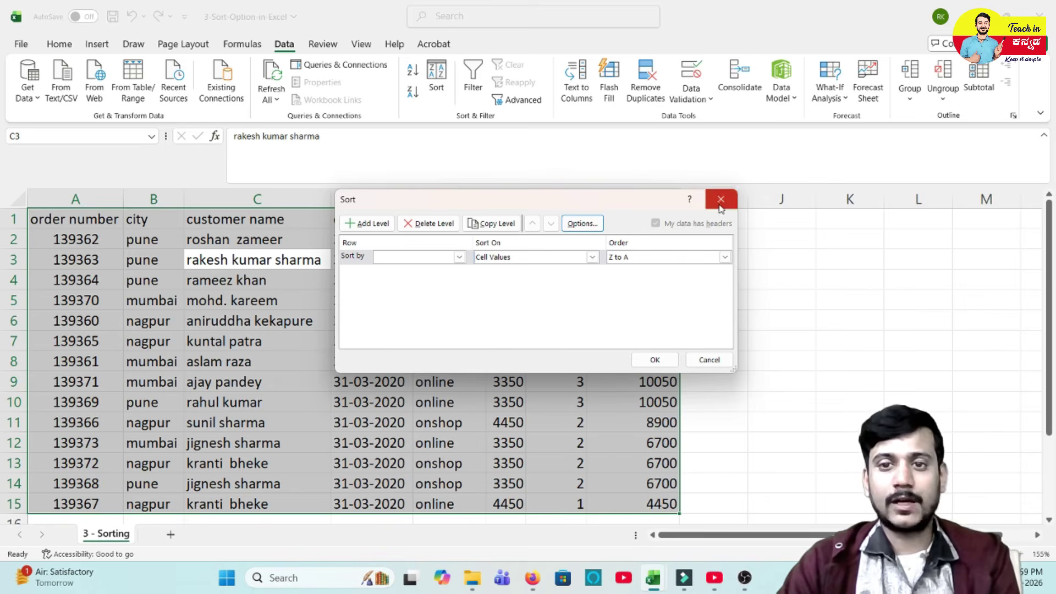
Sort the table's columns by Row 1 on cell values in A to Z order.
left_click(460, 258)
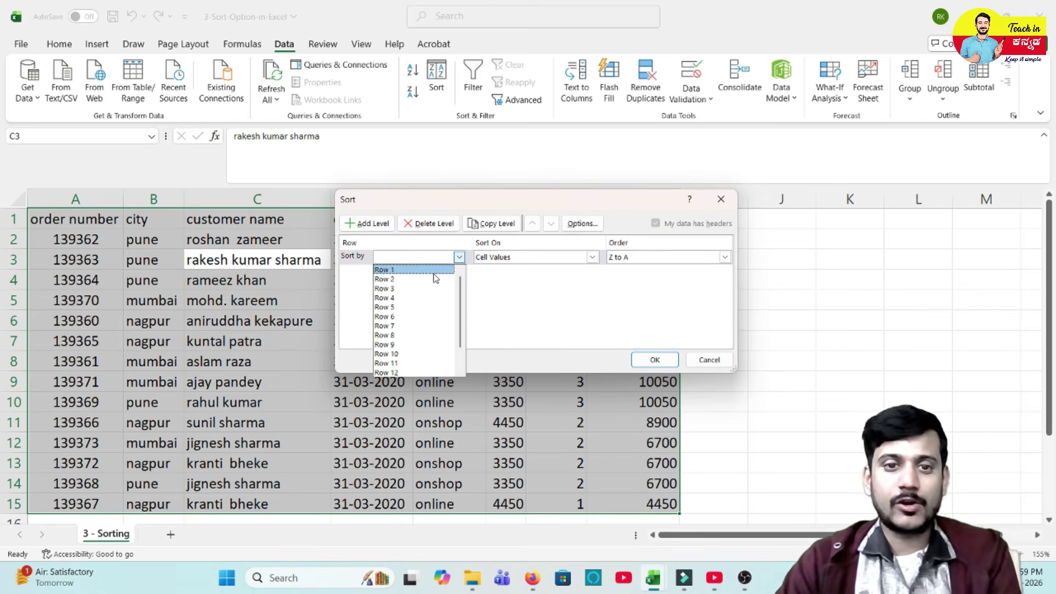
left_click(397, 271)
left_click(593, 257)
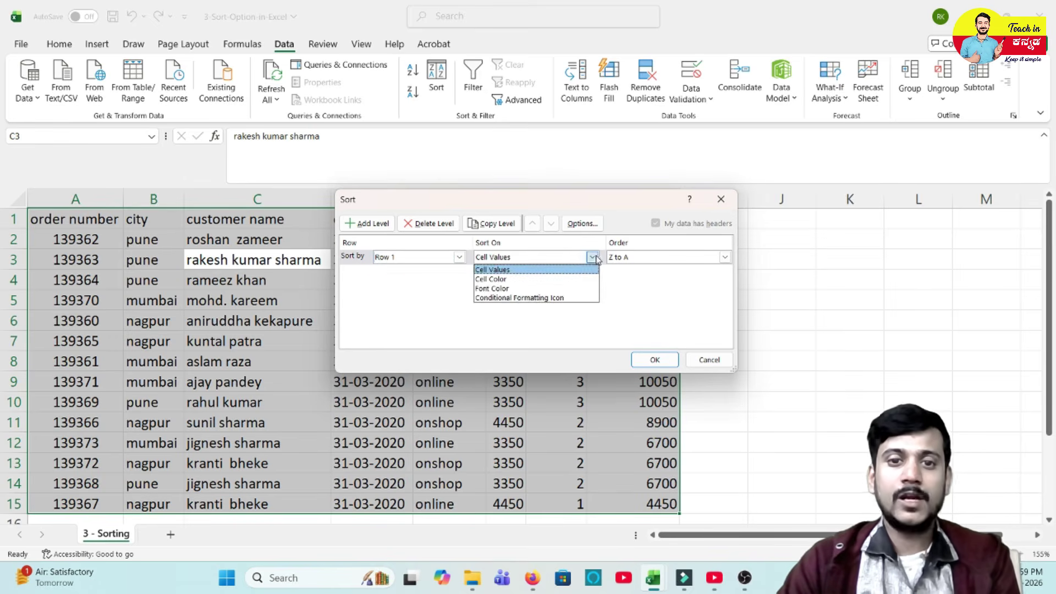
left_click(592, 258)
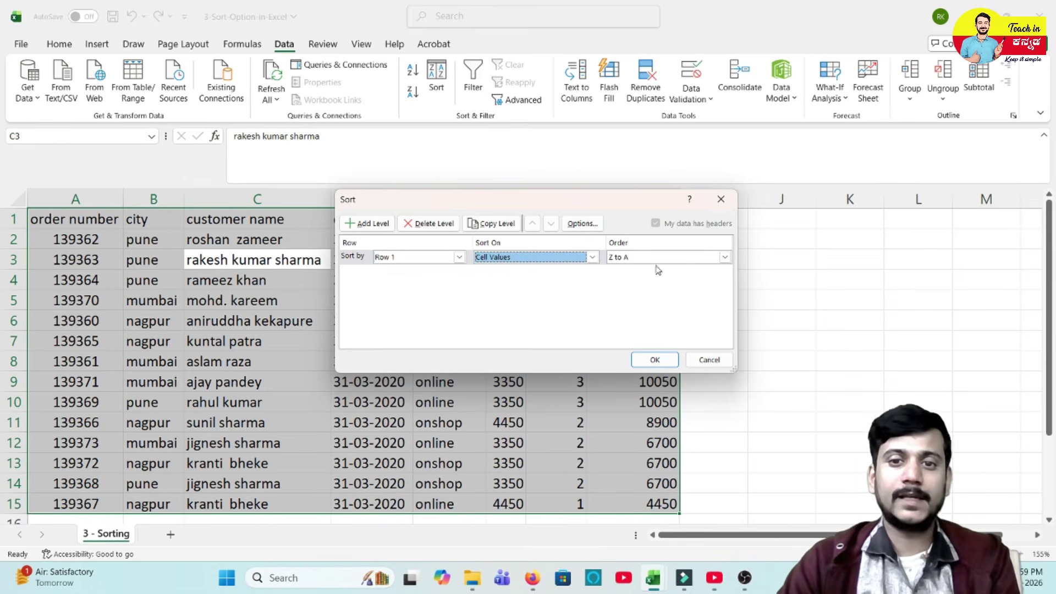
left_click(726, 258)
left_click(622, 266)
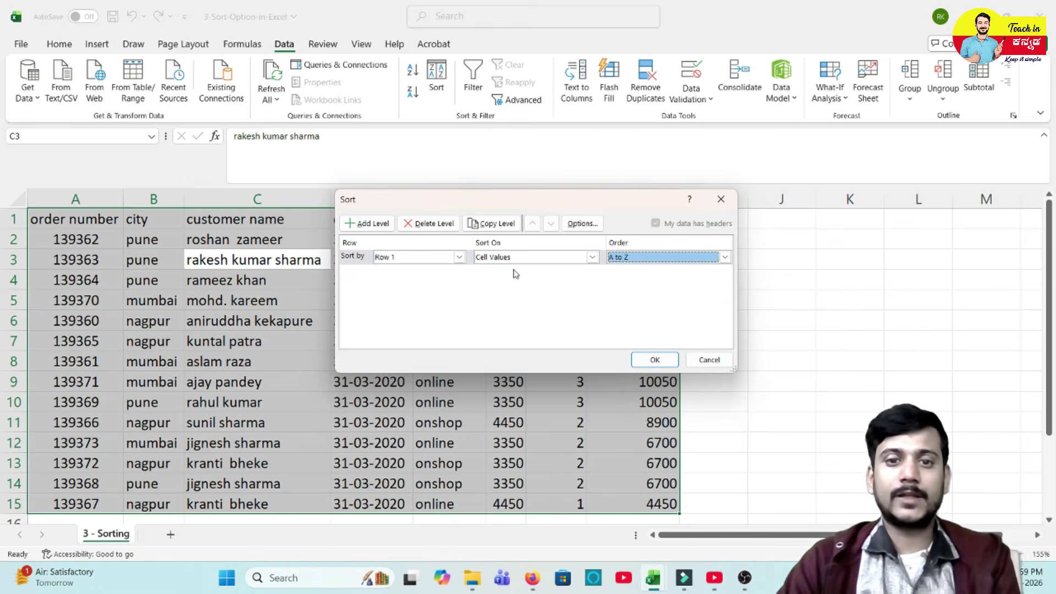
left_click(654, 359)
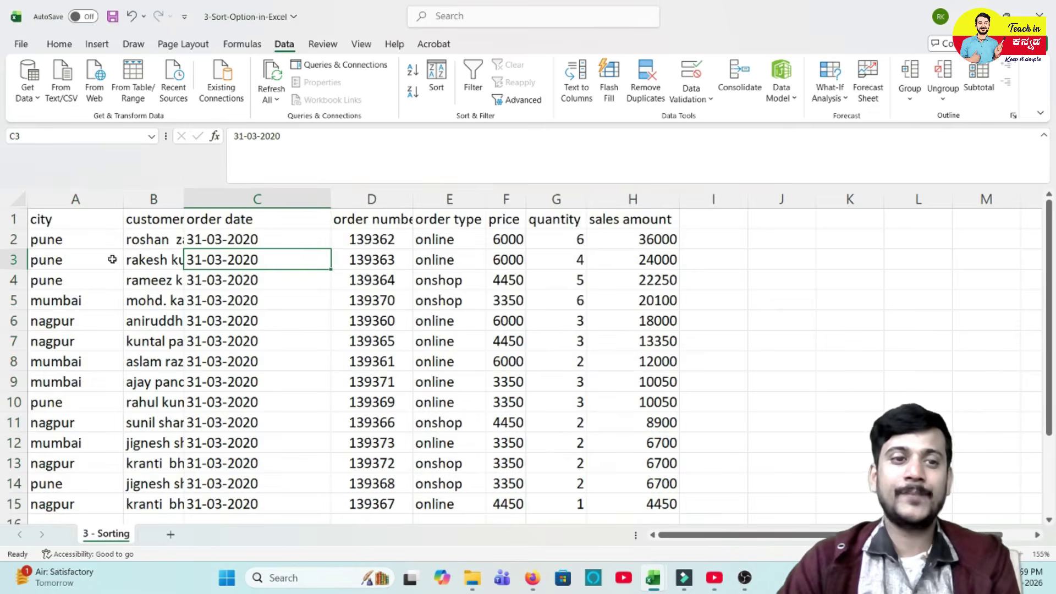
Examine the order of the column headers in row 1 from A1 to H1.
left_click_drag(43, 220, 634, 227)
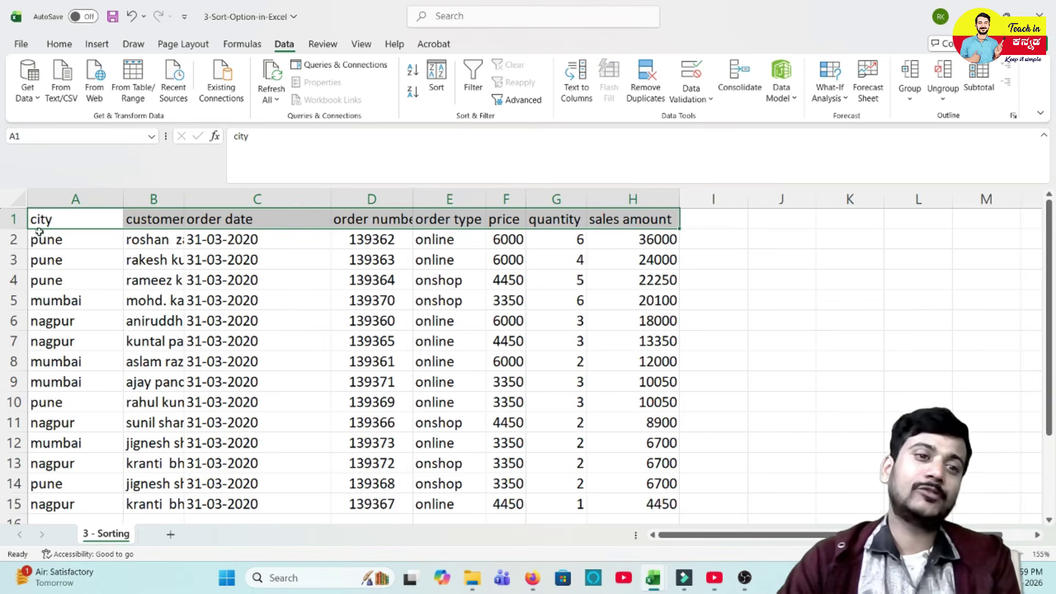
left_click(44, 223)
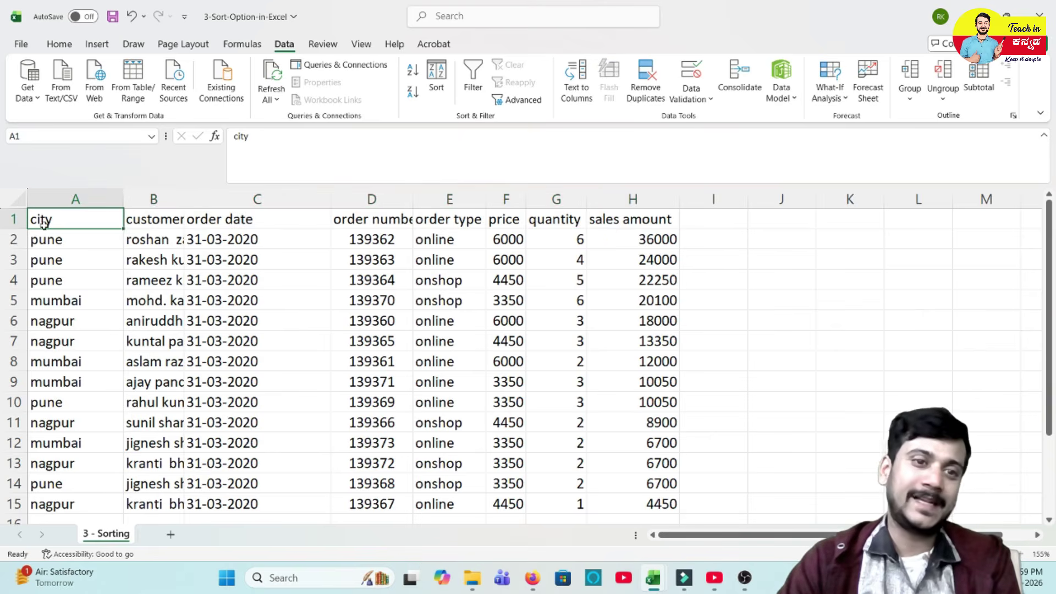
left_click(154, 221)
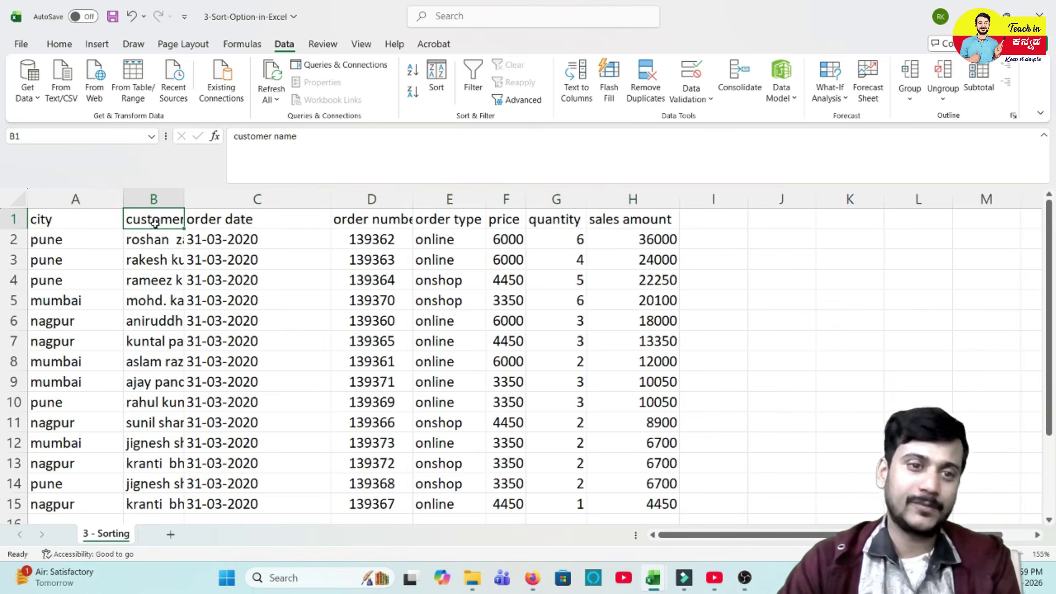
left_click(230, 220)
left_click(374, 222)
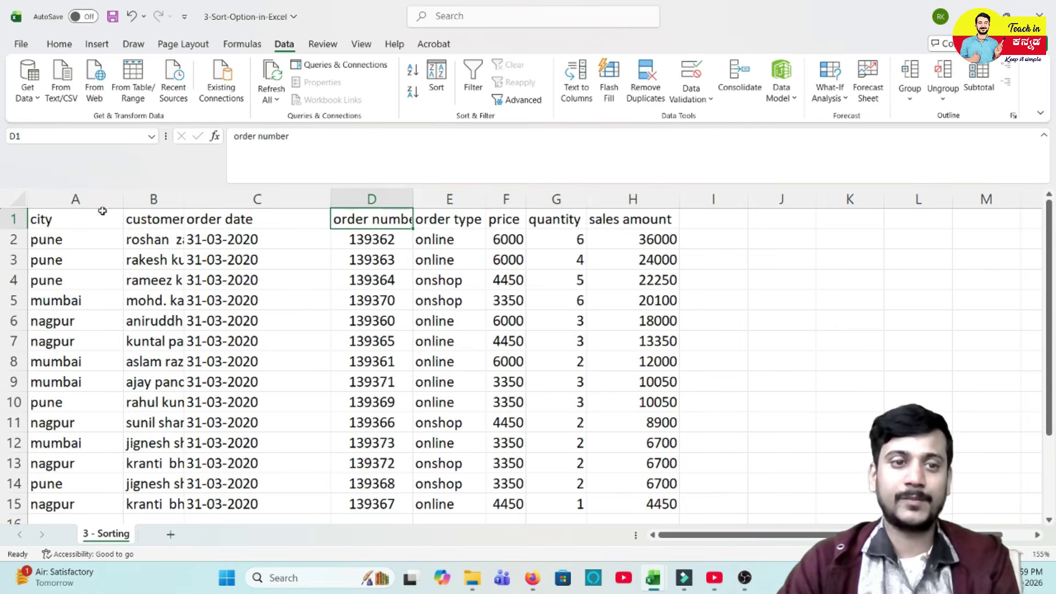
left_click_drag(47, 220, 668, 218)
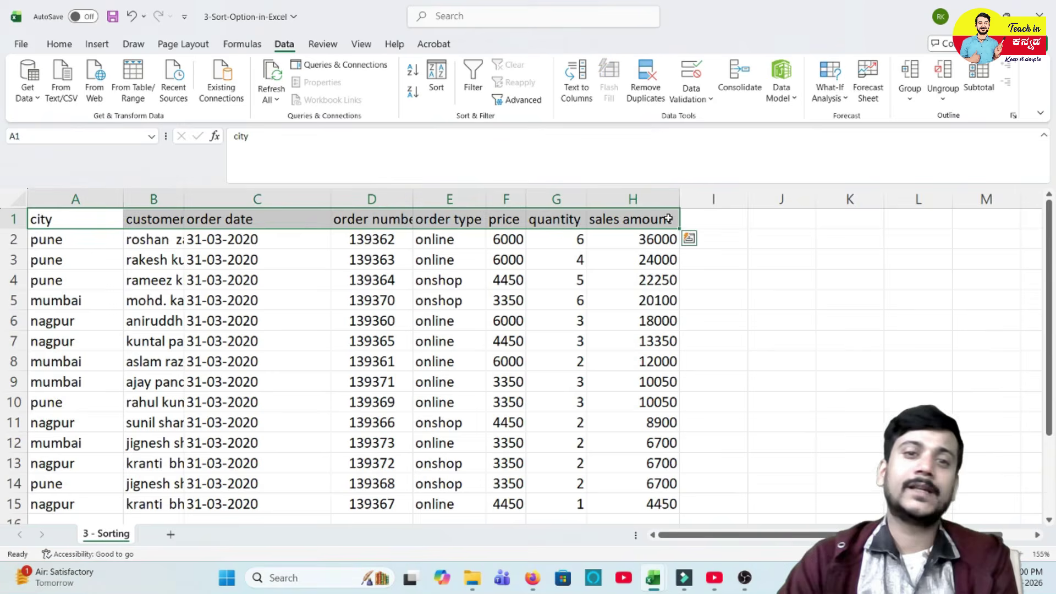